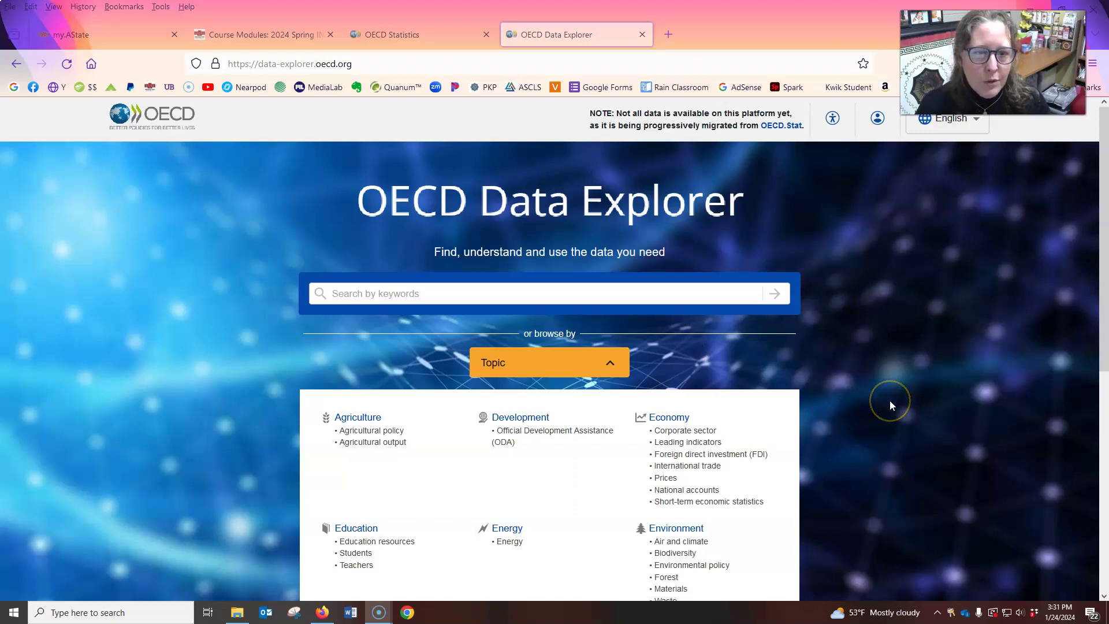
Step: Open the Health topic datasets and filter them to Health expenditure and financing
scroll(889, 400, down, 3)
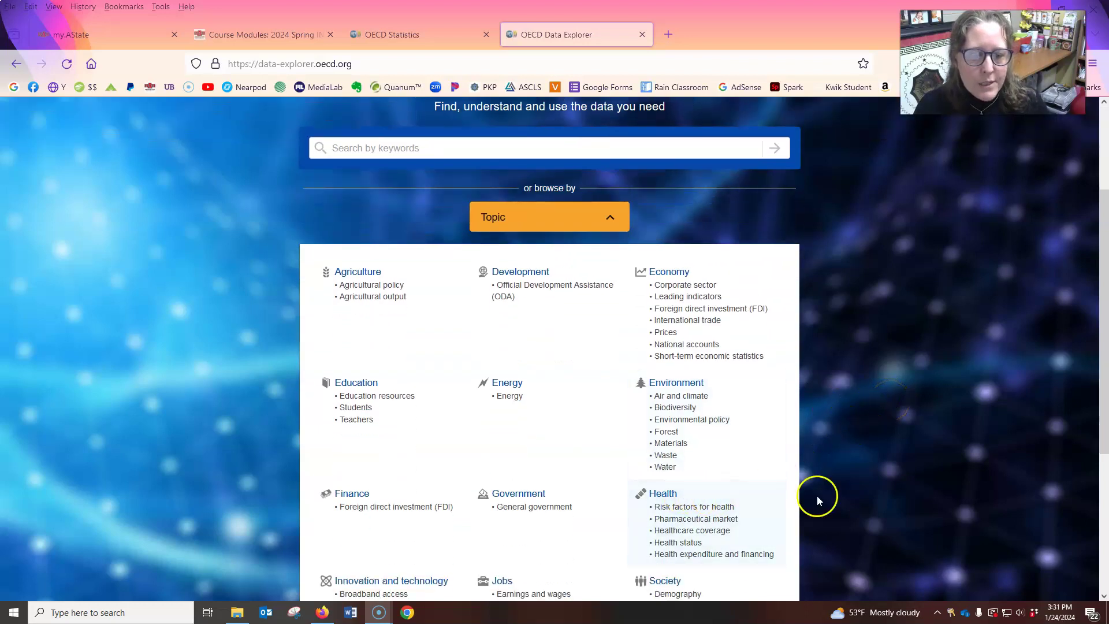
click(663, 495)
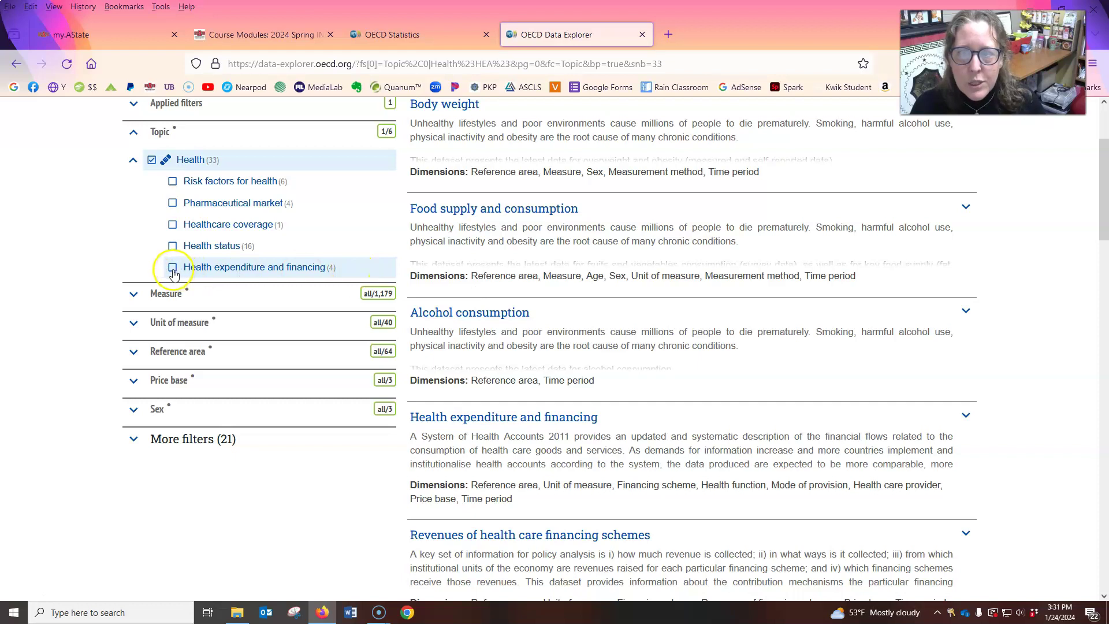
click(210, 275)
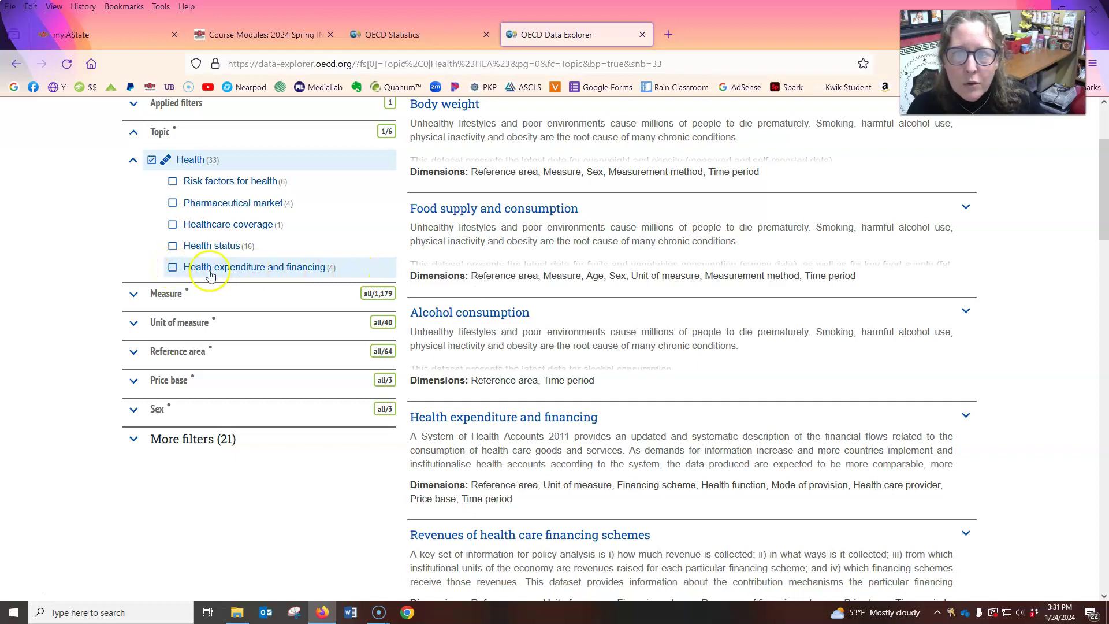
Step: Limit results to Health expenditure and financing and look through the units of measure
click(174, 269)
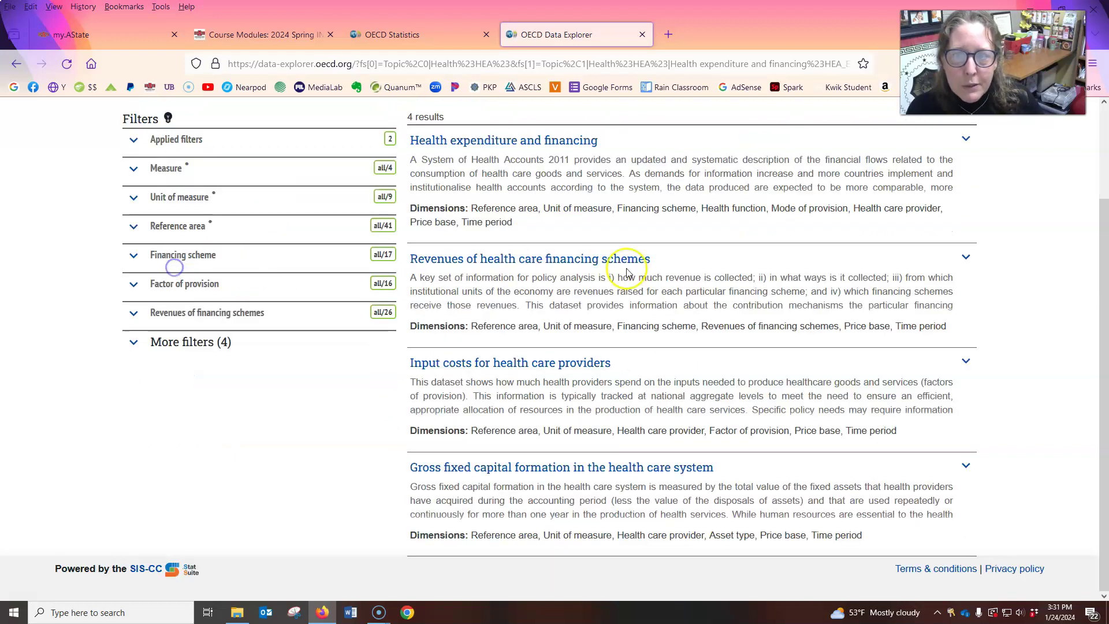
click(135, 200)
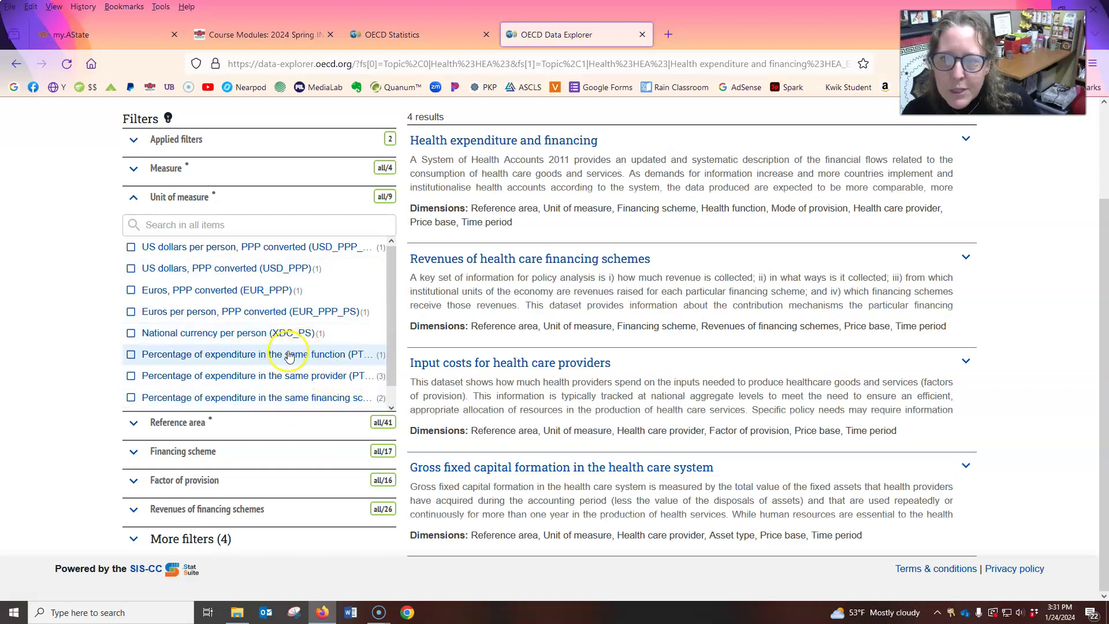
scroll(332, 361, down, 1)
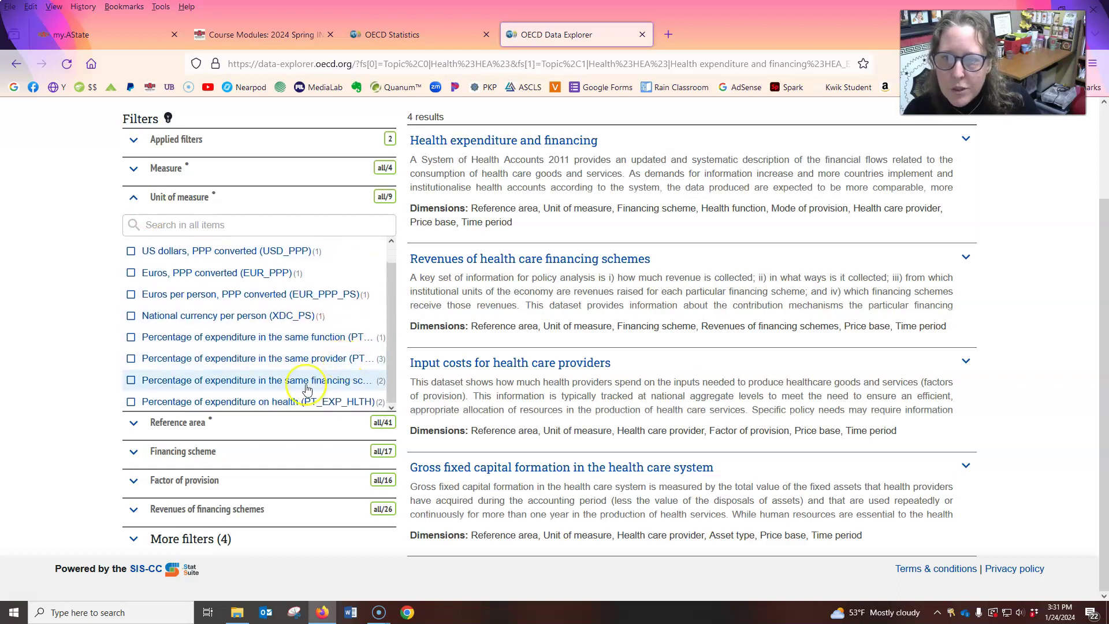
click(135, 199)
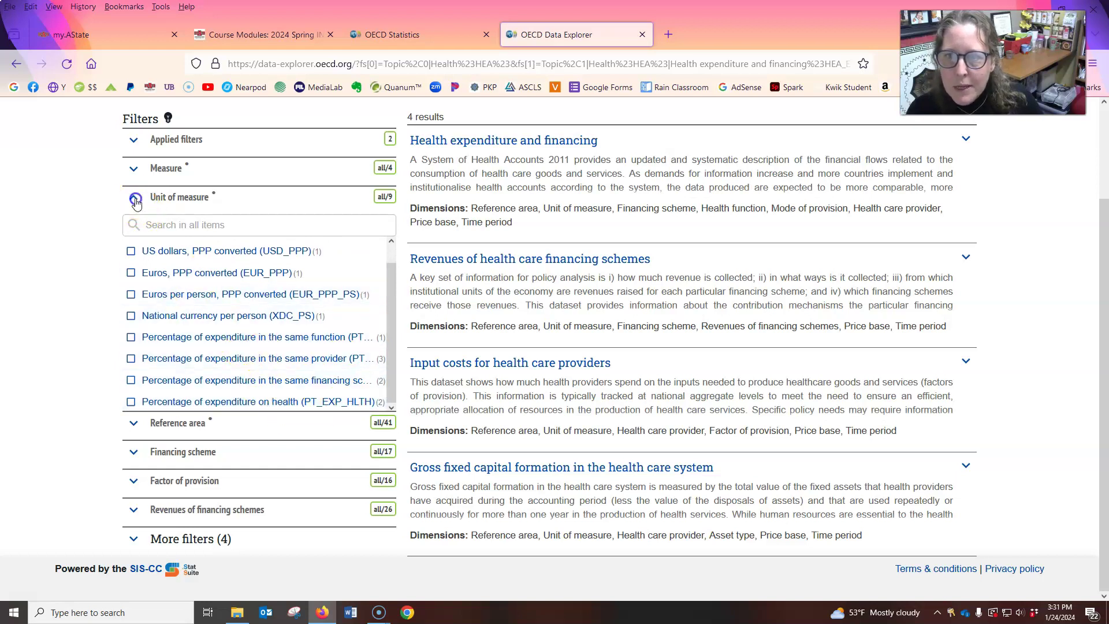
Step: Browse the Reference area country list, then return to the home page
click(133, 226)
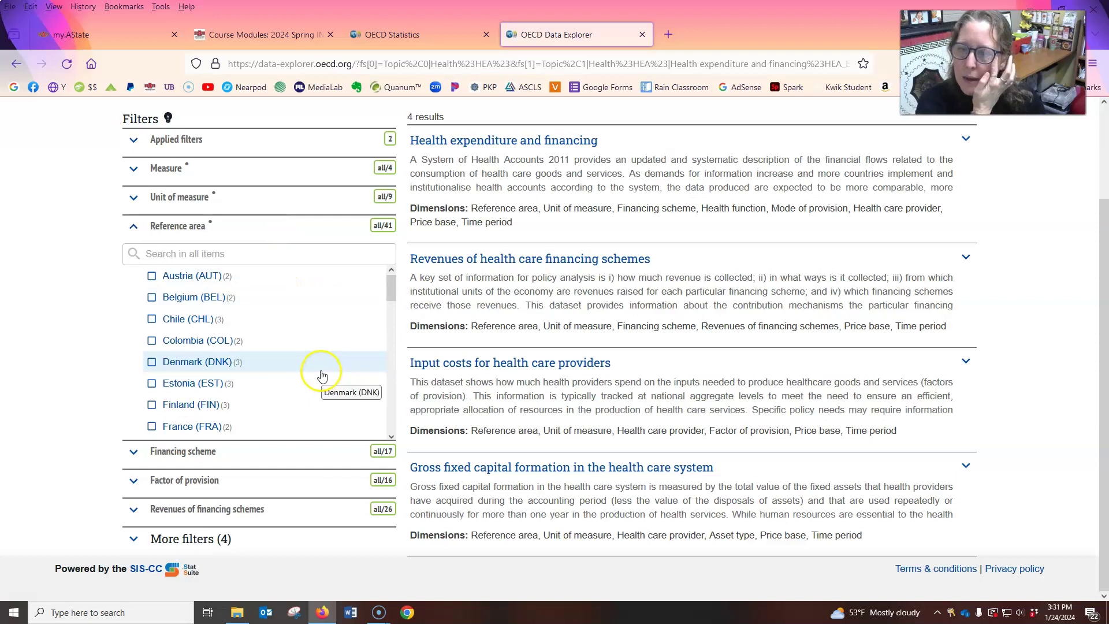
drag(391, 287, 393, 296)
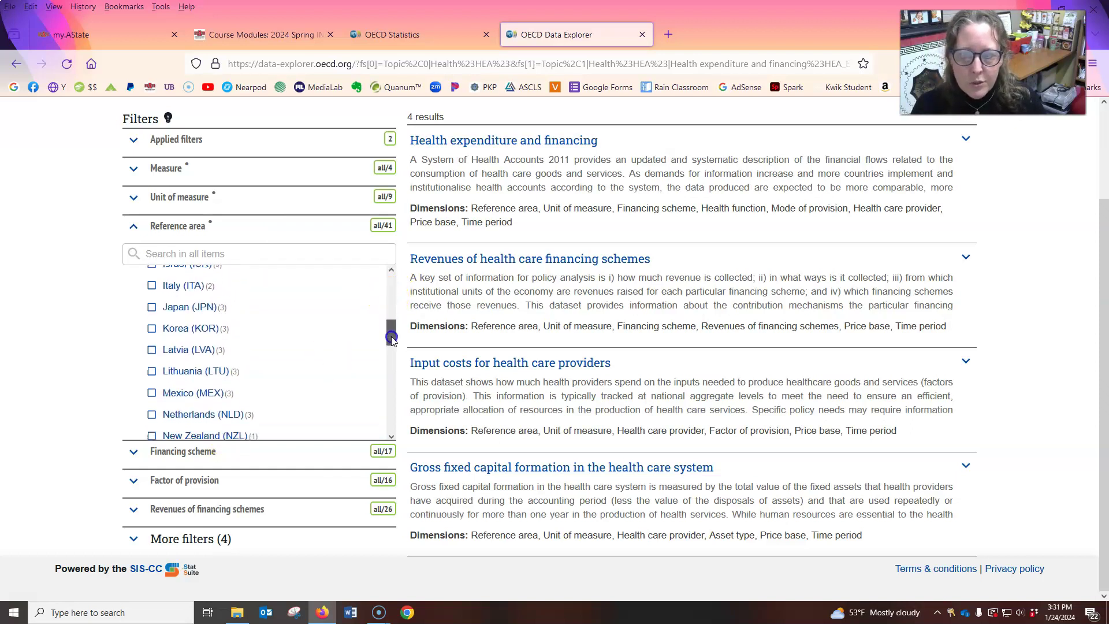
drag(395, 362, 404, 280)
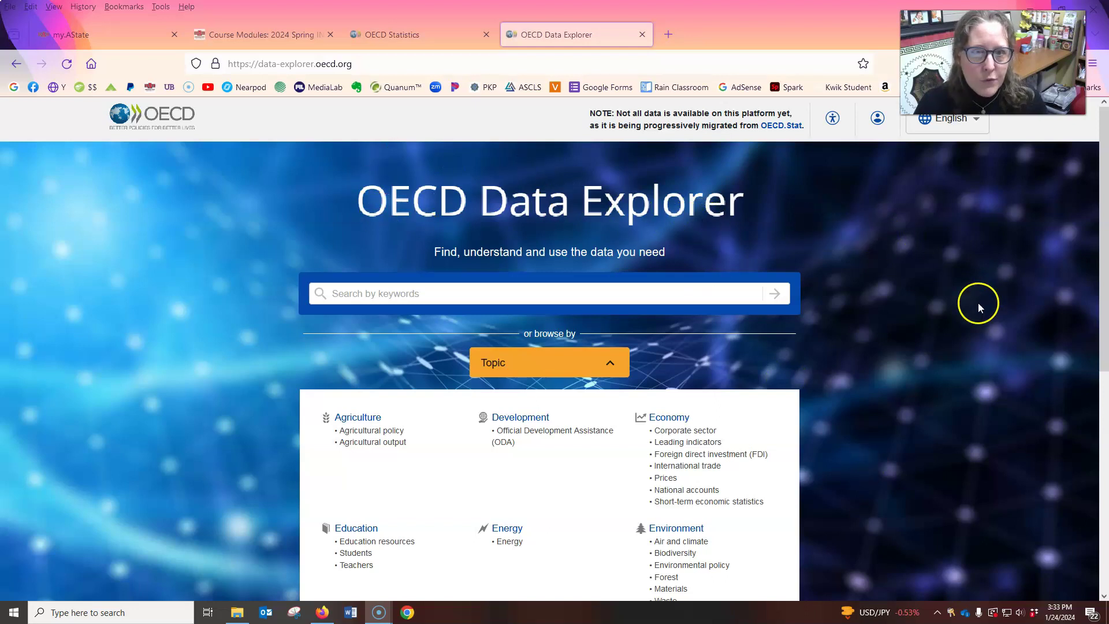
Step: Open the Health topic datasets and restrict them to the United States
scroll(949, 344, down, 3)
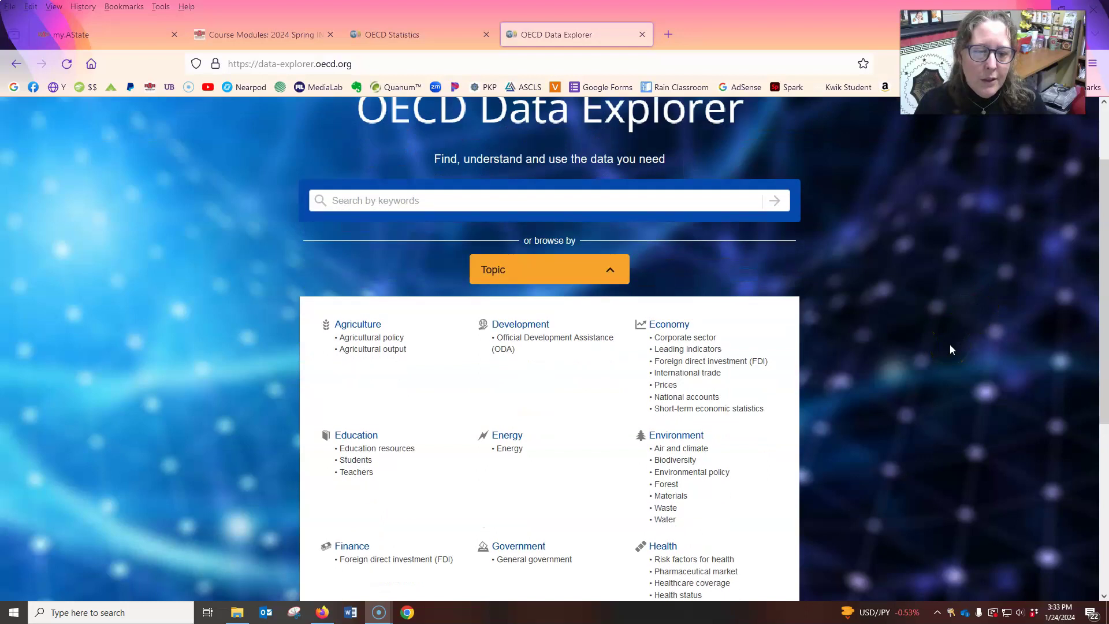
click(662, 496)
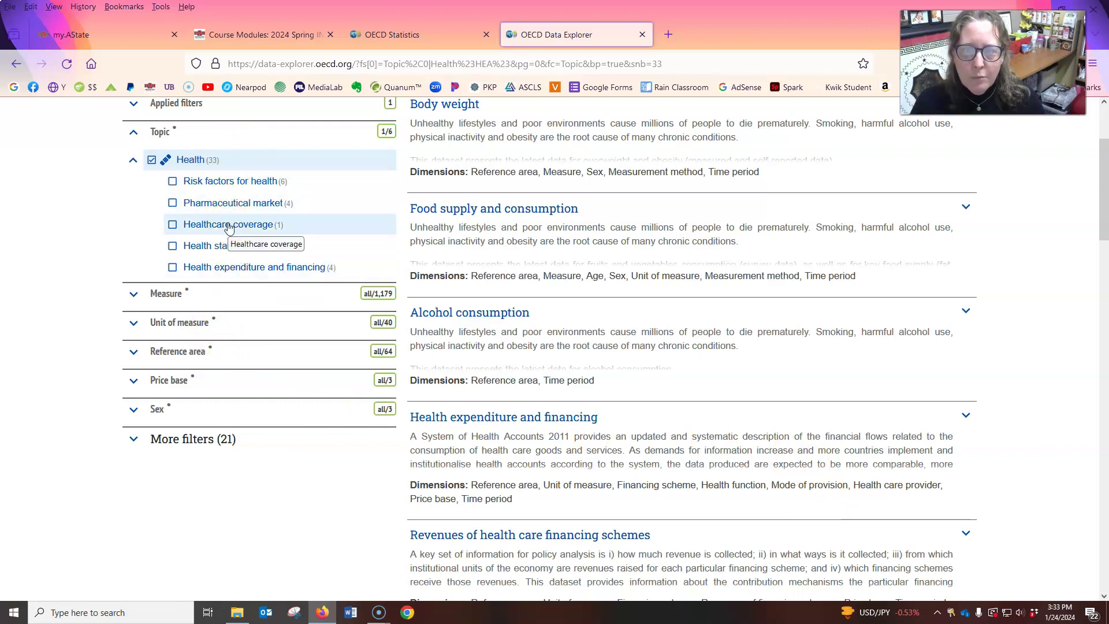
click(135, 351)
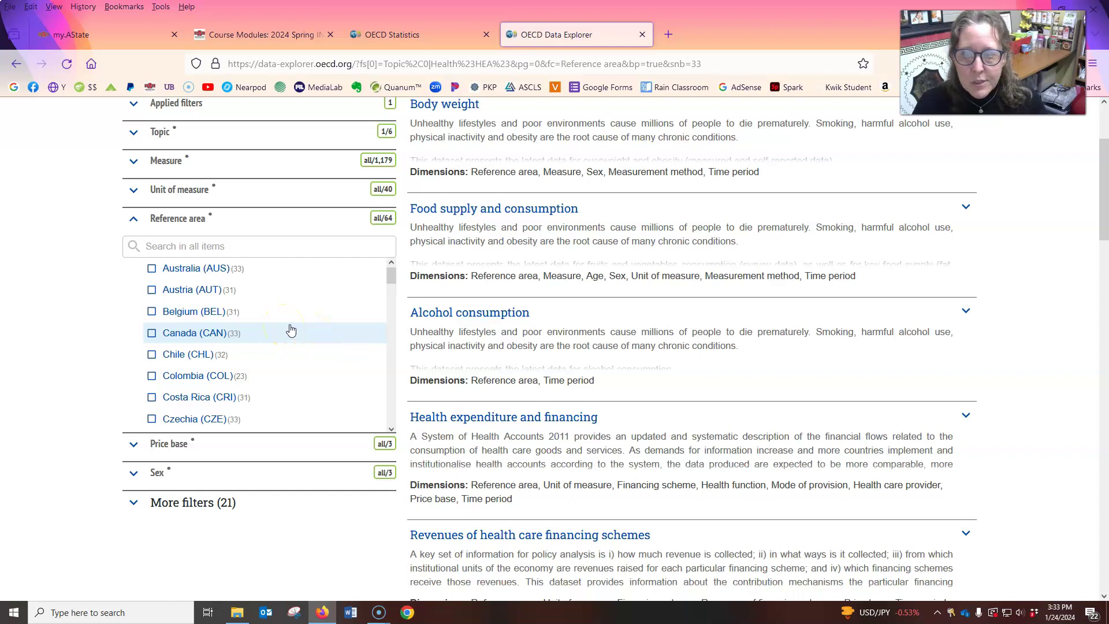
scroll(286, 329, down, 9)
scroll(285, 326, down, 5)
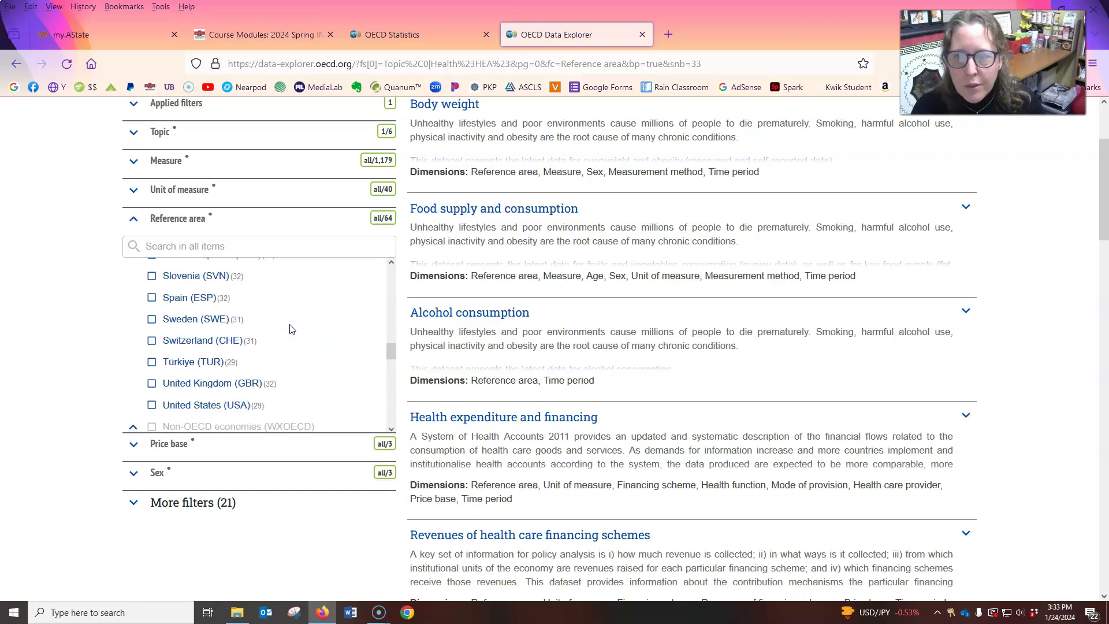
click(303, 335)
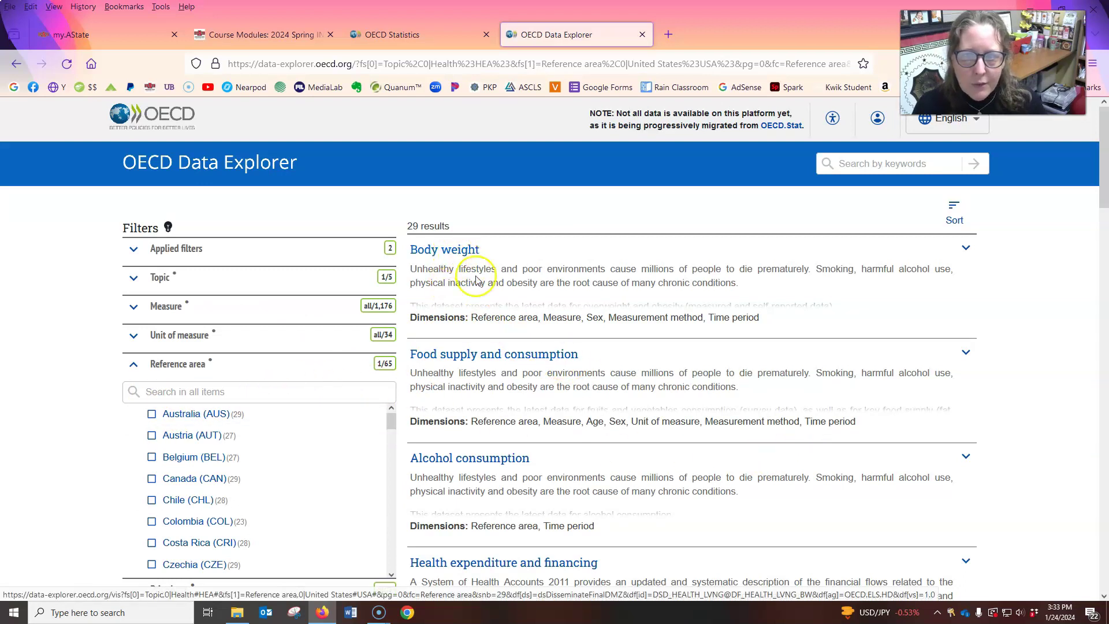
Step: Filter to Health expenditure and financing and open that dataset
scroll(590, 433, down, 5)
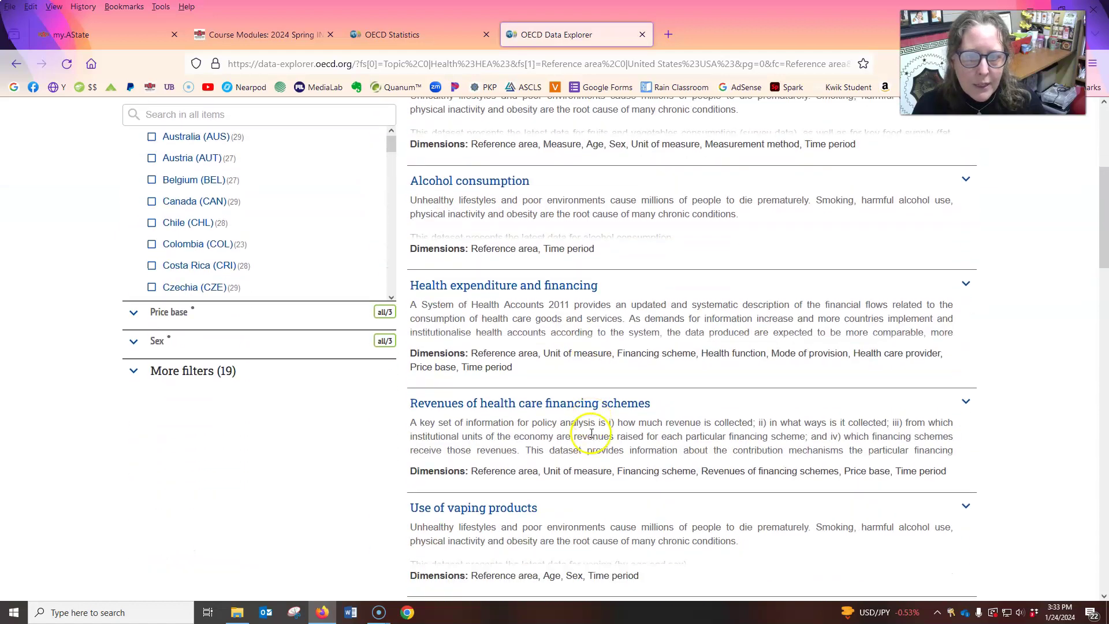
scroll(591, 433, down, 4)
scroll(593, 437, up, 5)
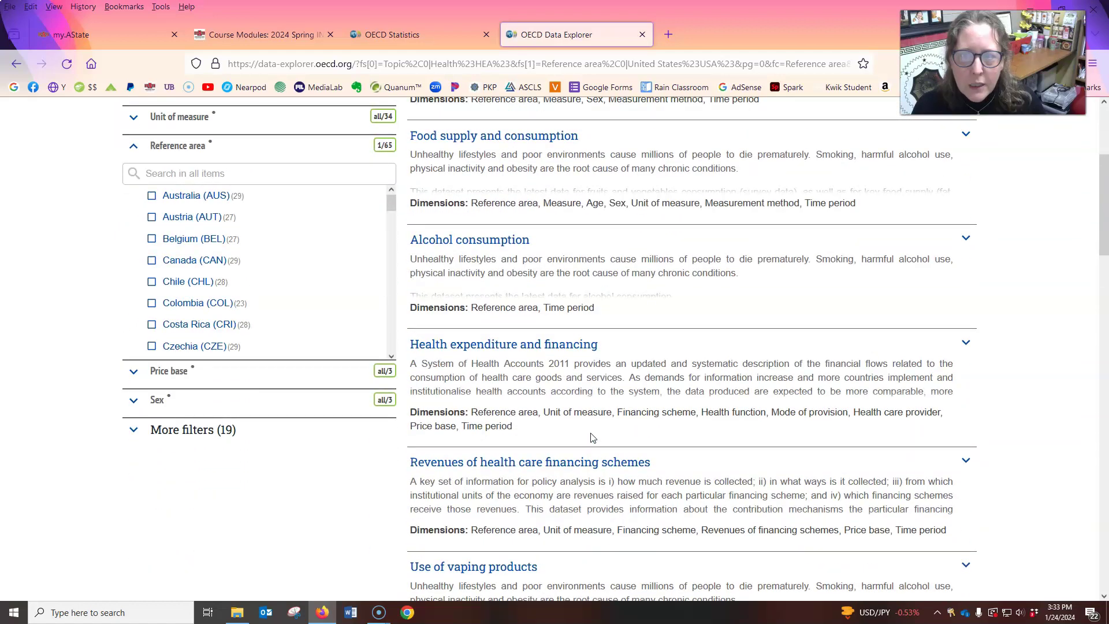
scroll(591, 437, up, 4)
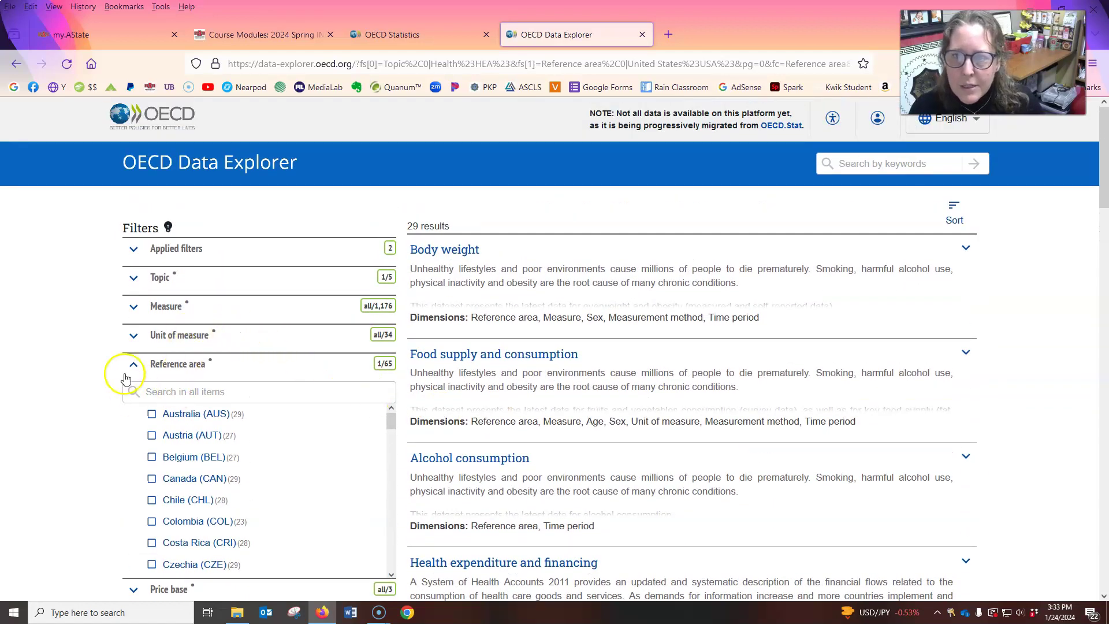
click(134, 280)
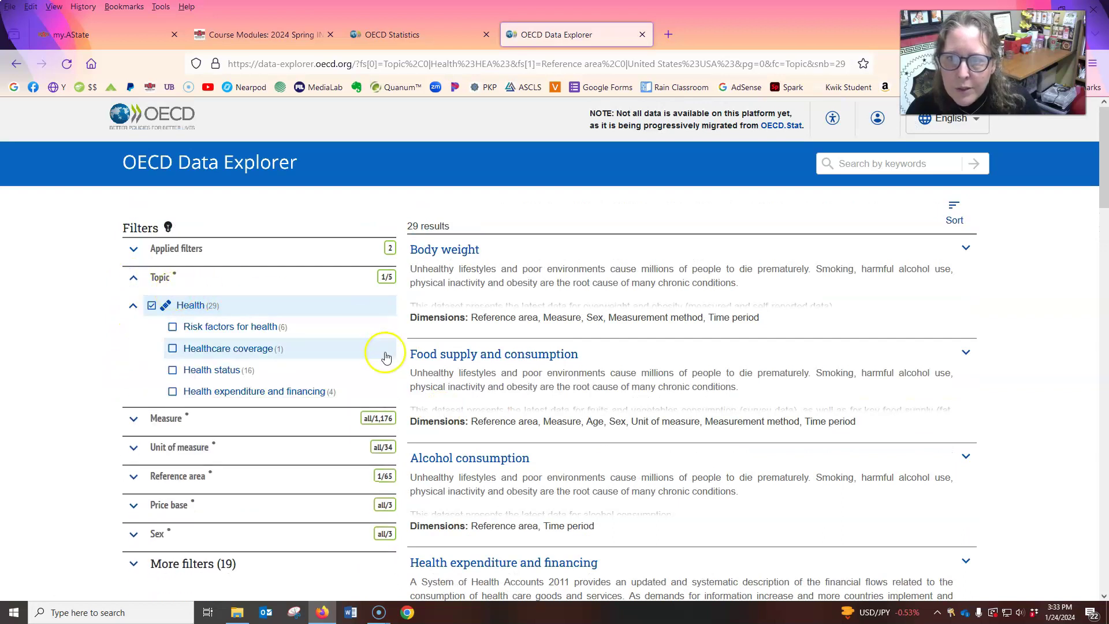
scroll(231, 372, down, 1)
click(172, 318)
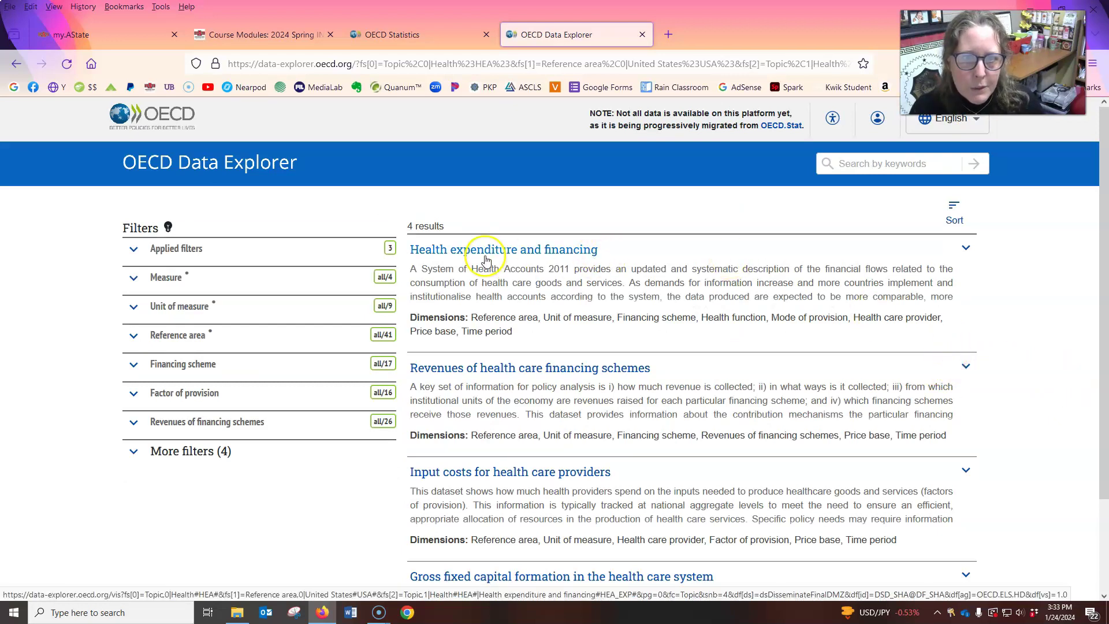
scroll(826, 381, down, 3)
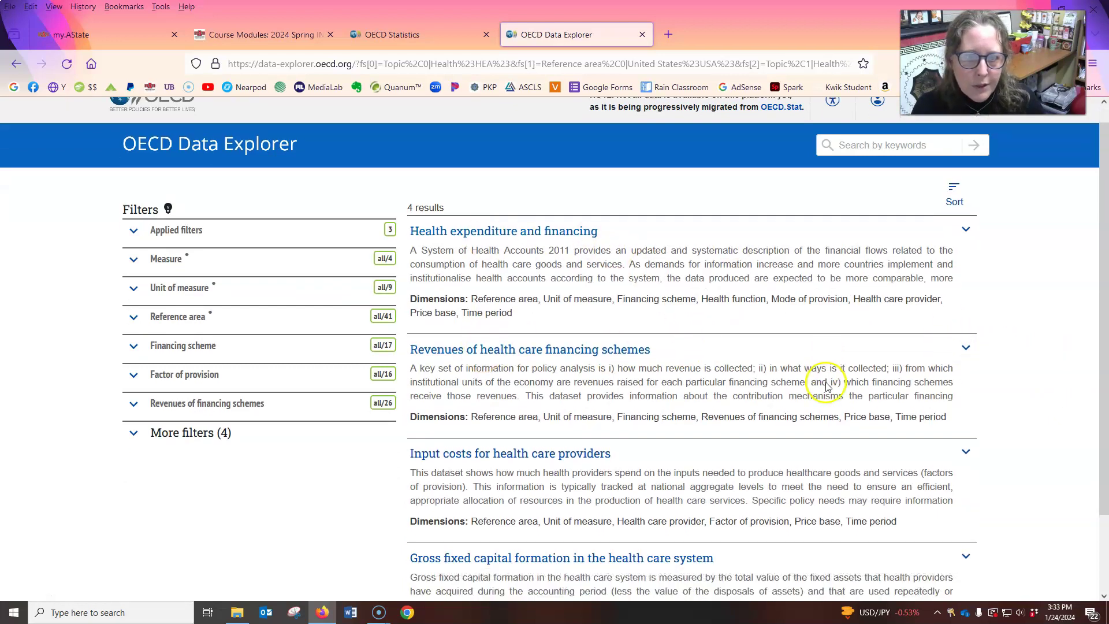
scroll(809, 375, up, 3)
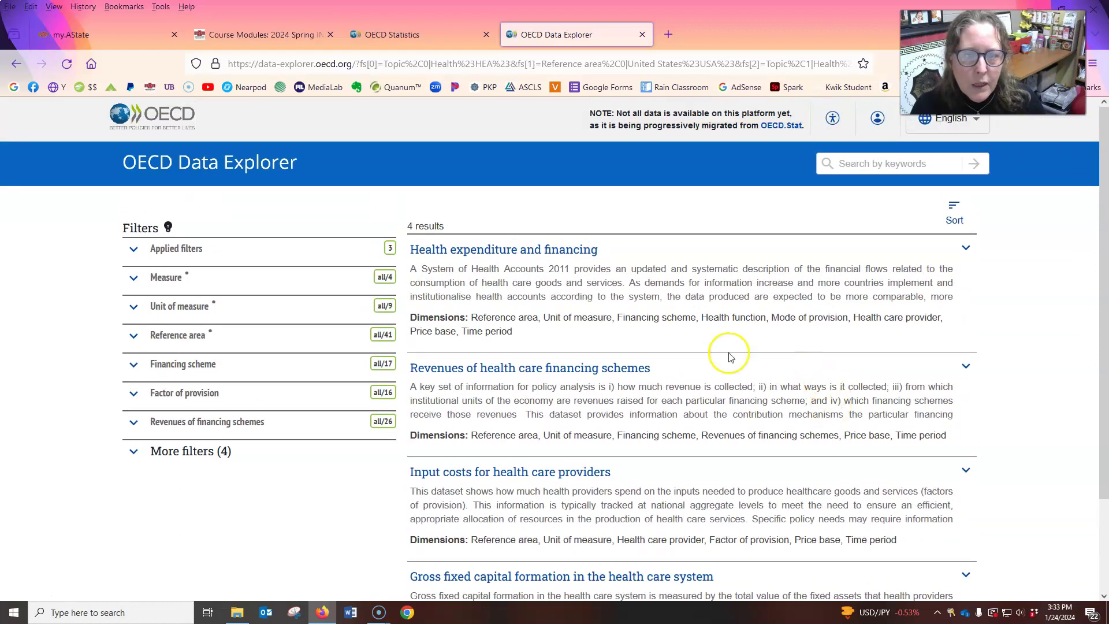
click(505, 255)
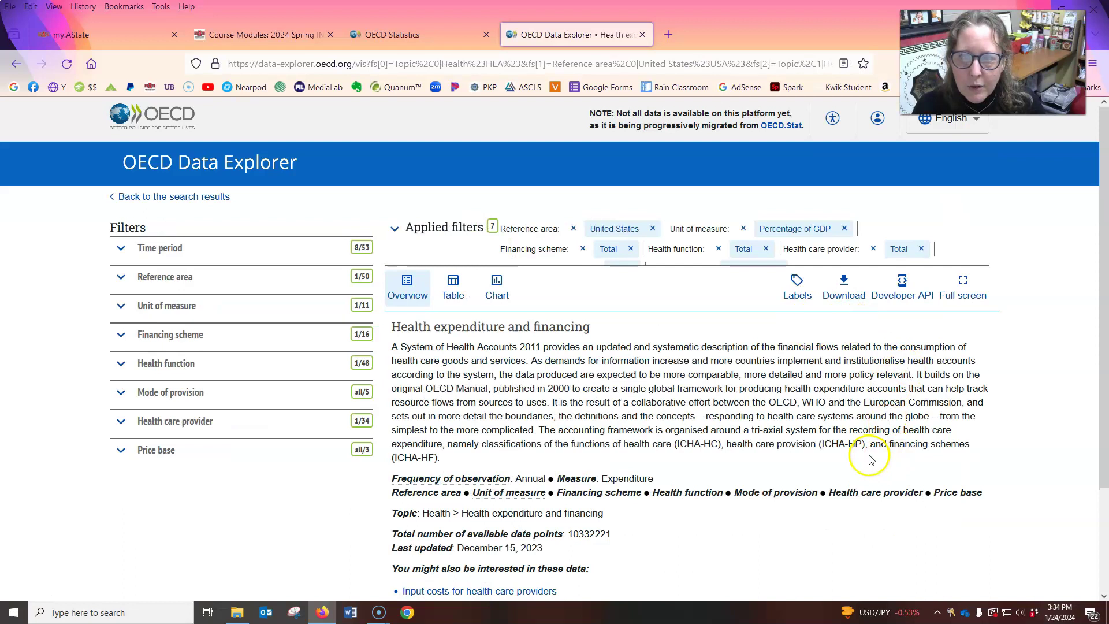
Step: Tick US dollars, PPP converted as a second unit of measure beside Percentage of GDP
click(121, 306)
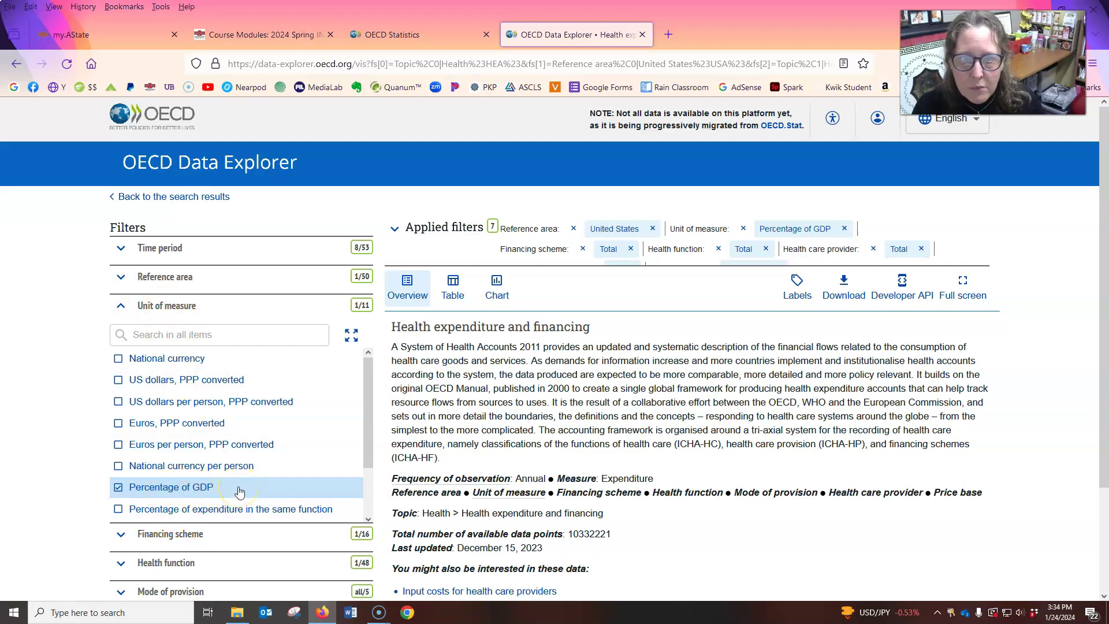
scroll(761, 485, down, 2)
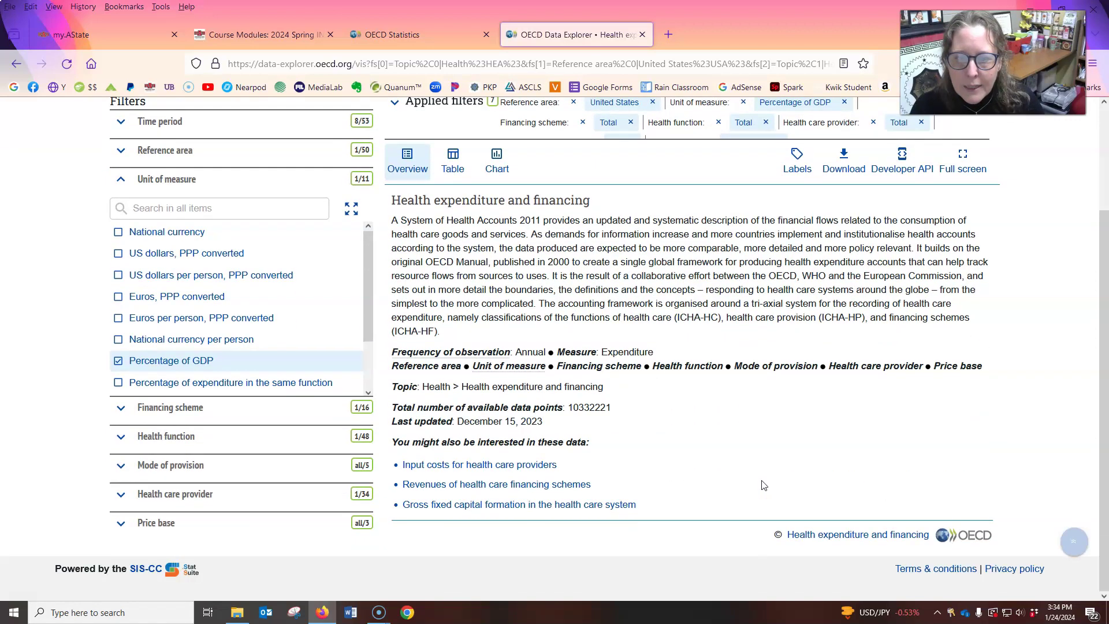
scroll(761, 485, up, 2)
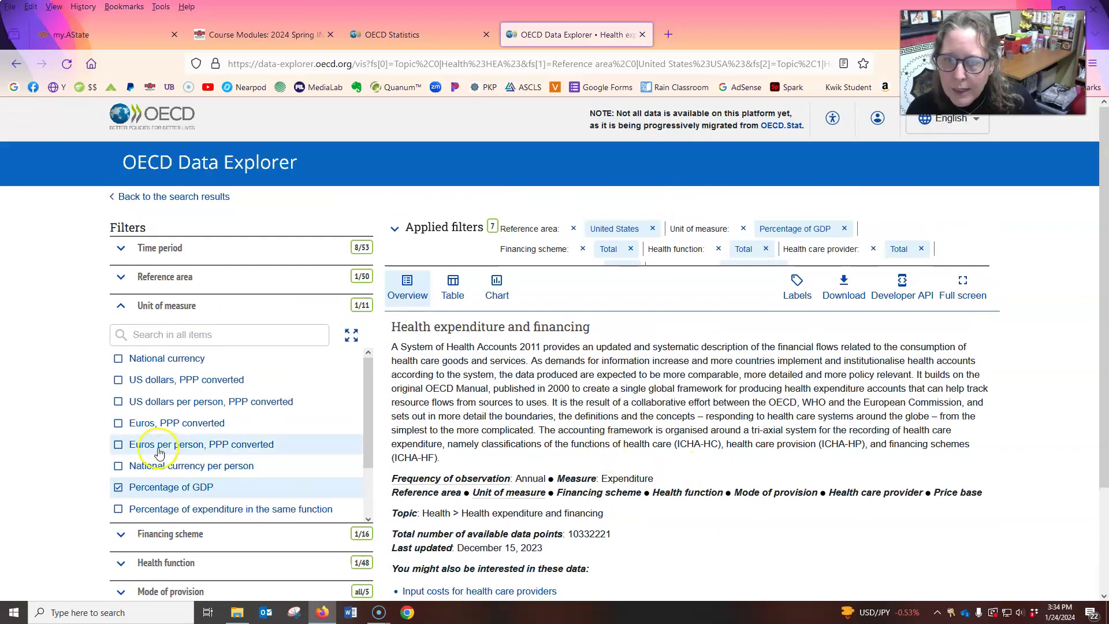
click(118, 380)
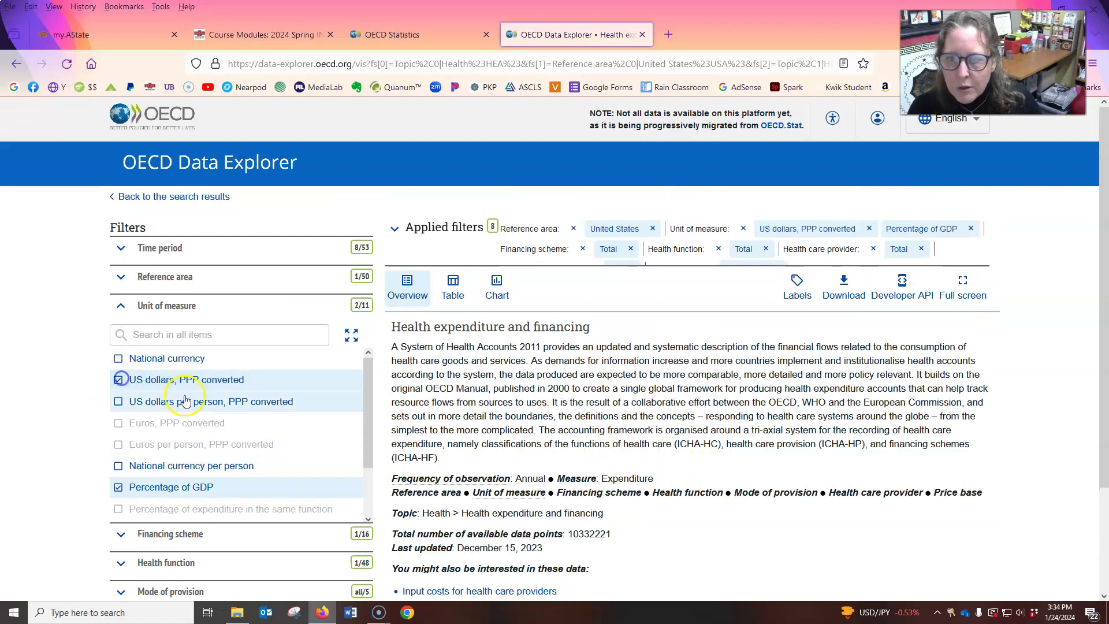
click(121, 306)
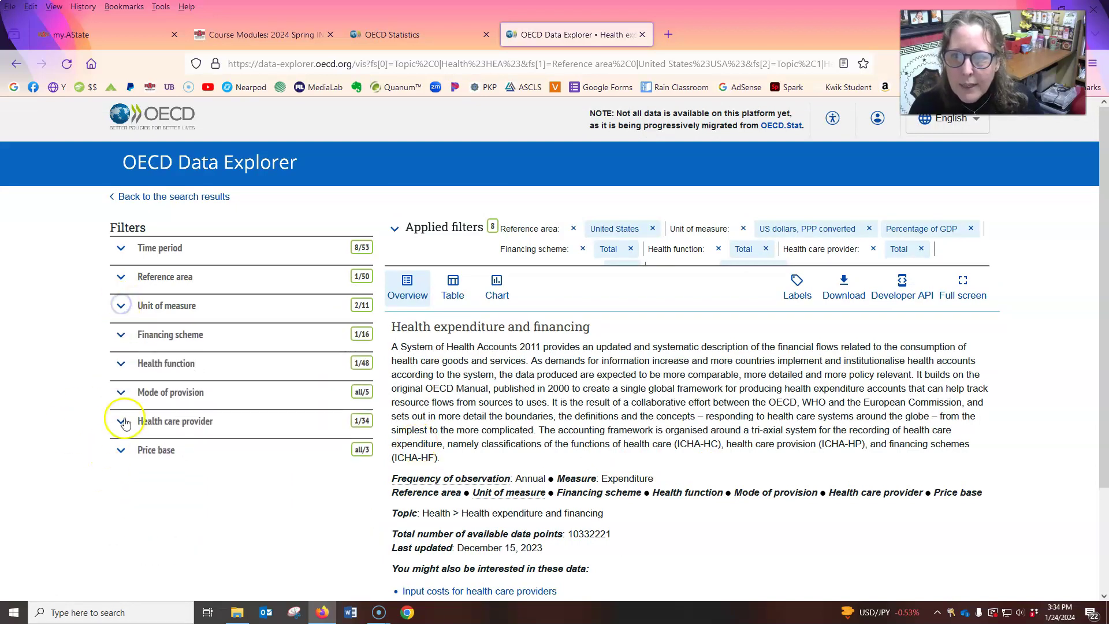
Step: Add government/compulsory, government and compulsory contributory insurance schemes to the Financing scheme filter
click(120, 335)
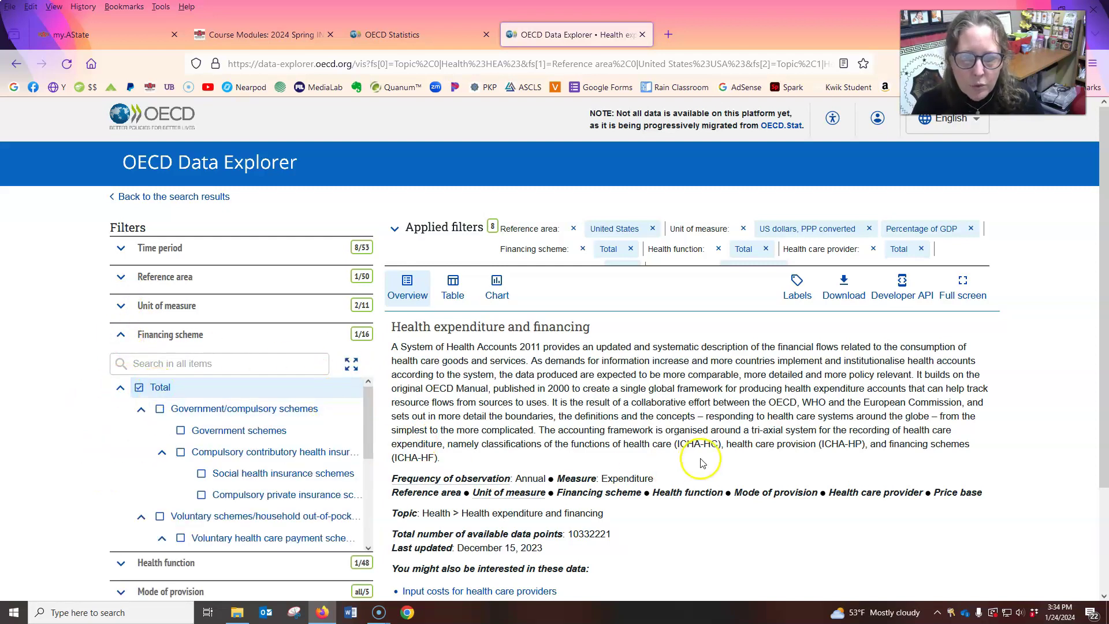
scroll(702, 462, down, 2)
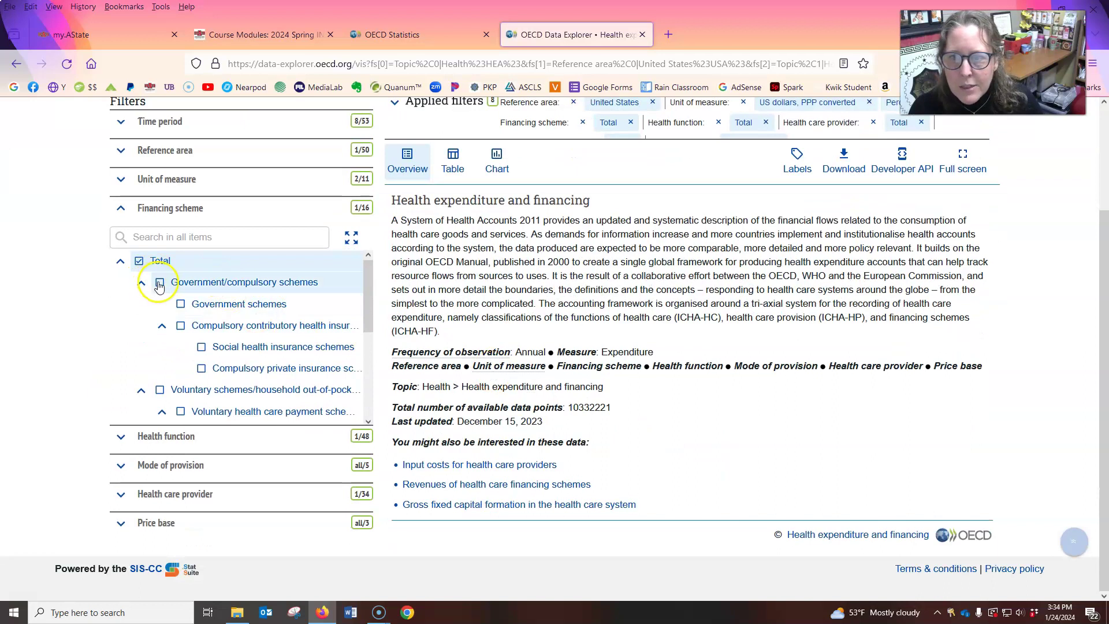
click(159, 284)
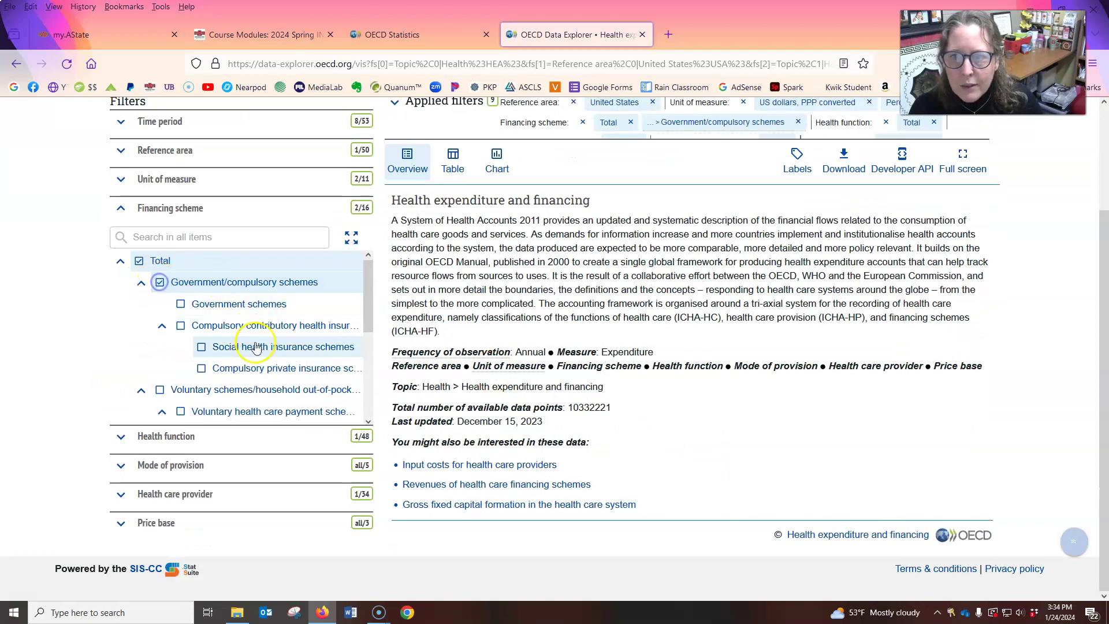
click(181, 306)
click(180, 327)
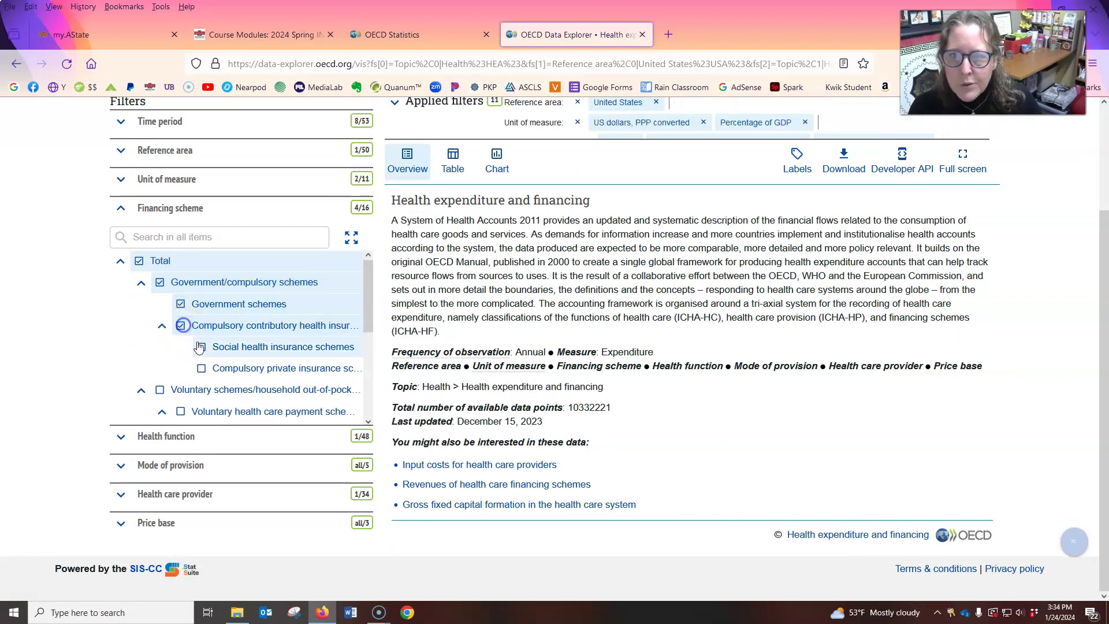
Step: Add voluntary health care payment schemes and household out-of-pocket payments as financing schemes
click(159, 389)
scroll(198, 348, down, 1)
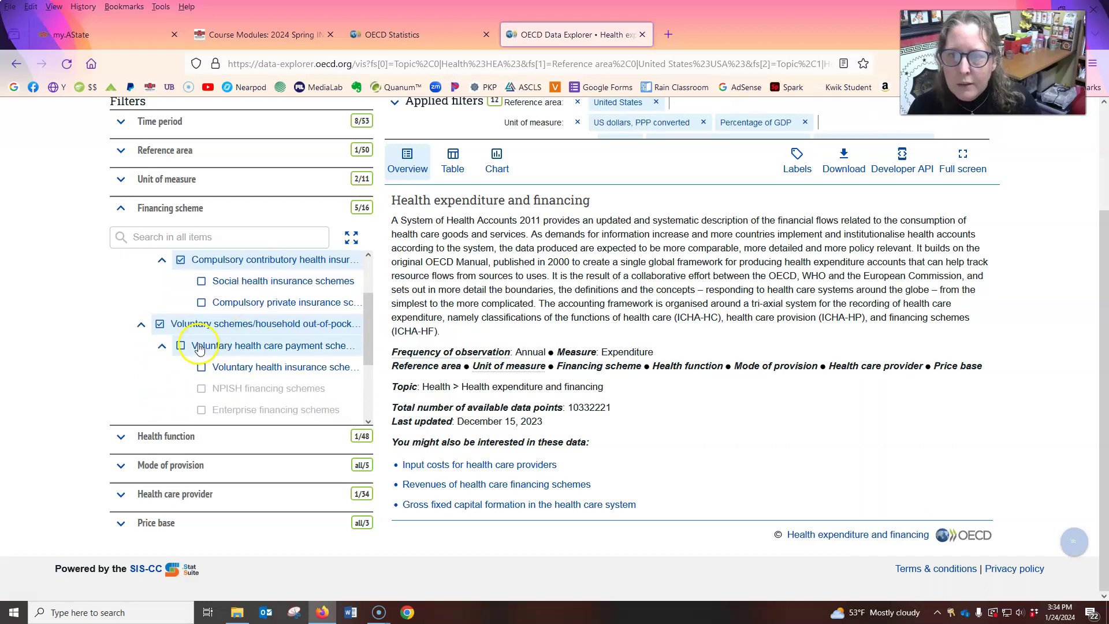
click(181, 346)
scroll(202, 342, down, 2)
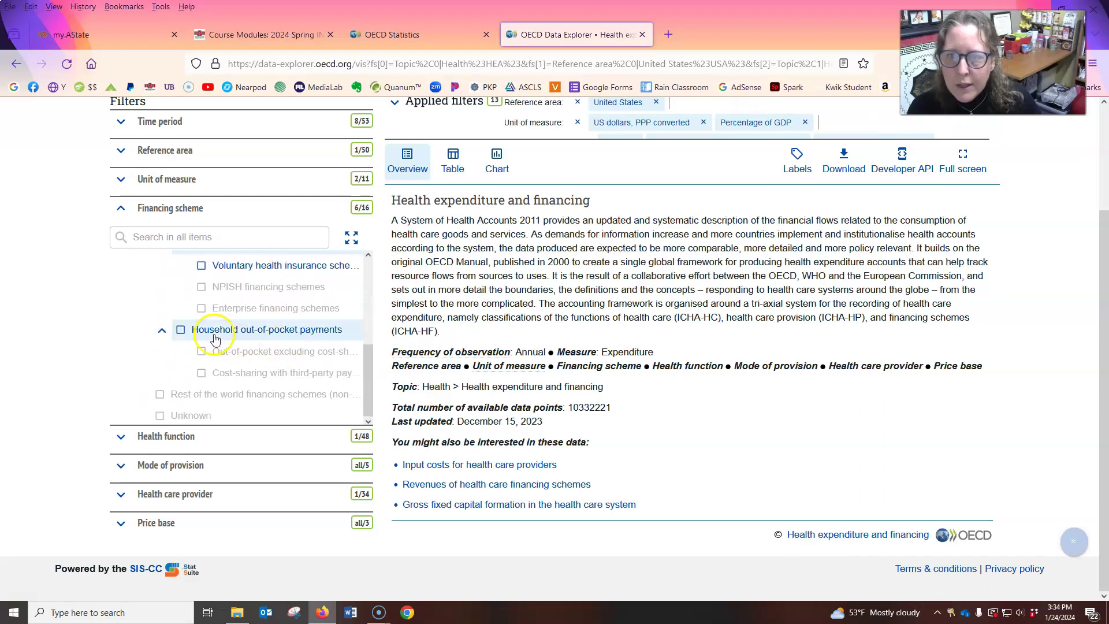
click(187, 333)
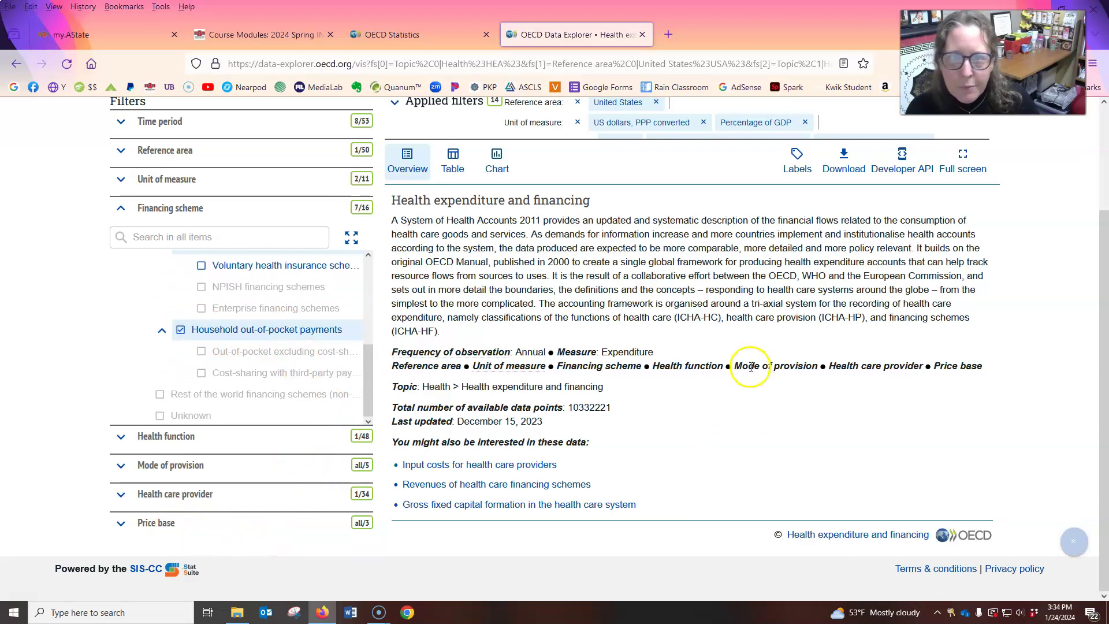
Step: Display the filtered data as a table
scroll(750, 366, up, 2)
scroll(720, 418, down, 2)
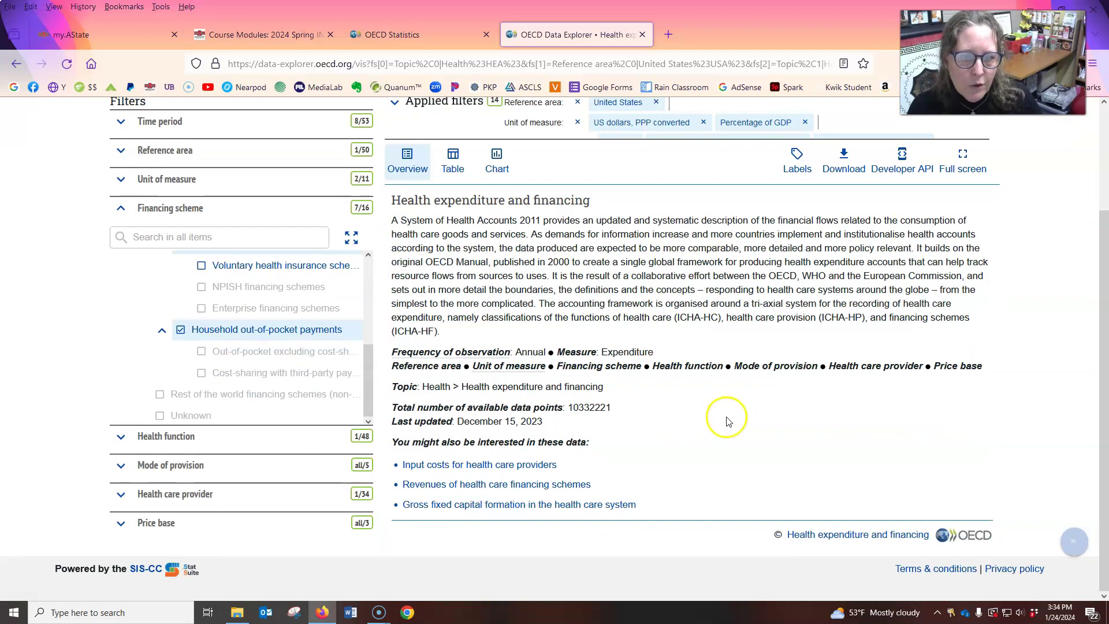
scroll(470, 324, up, 2)
click(452, 287)
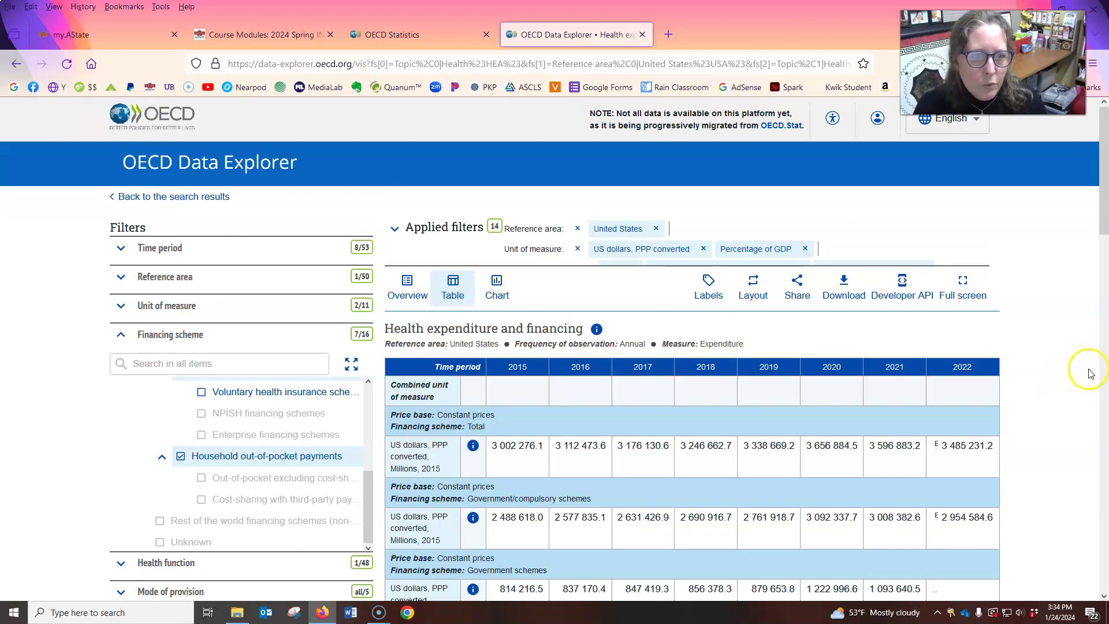
scroll(1090, 374, down, 1)
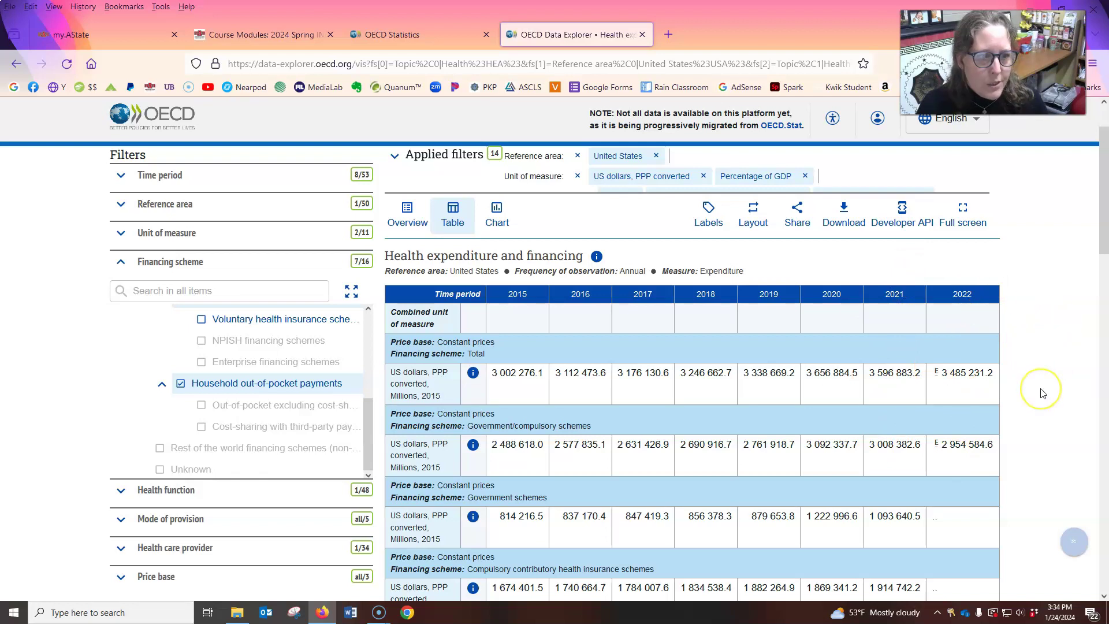
scroll(1043, 393, down, 2)
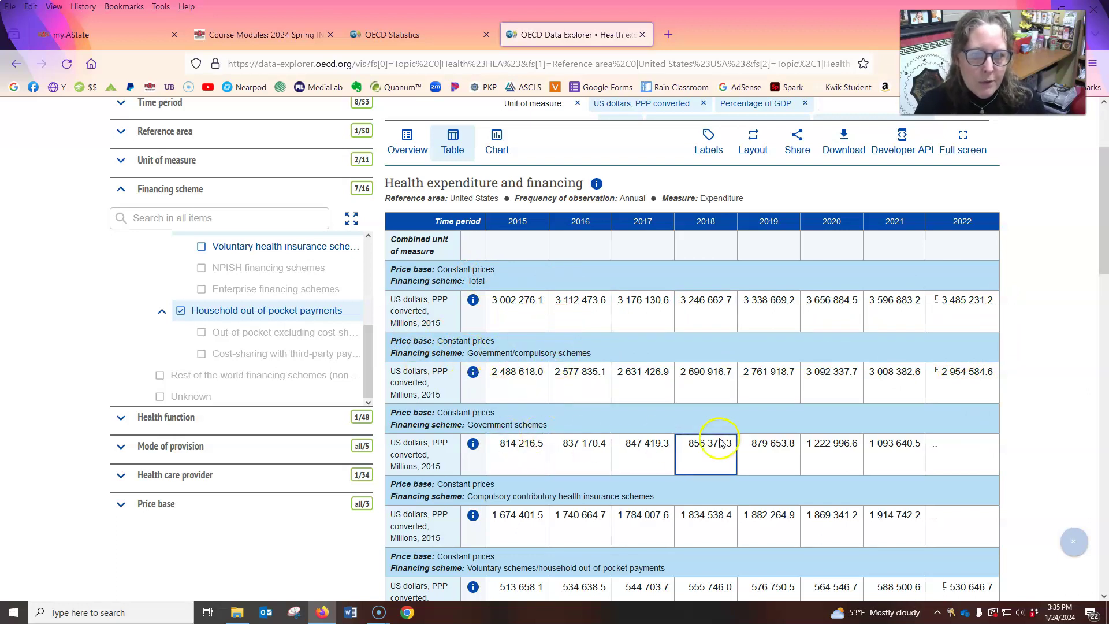
scroll(713, 438, down, 2)
scroll(713, 437, down, 3)
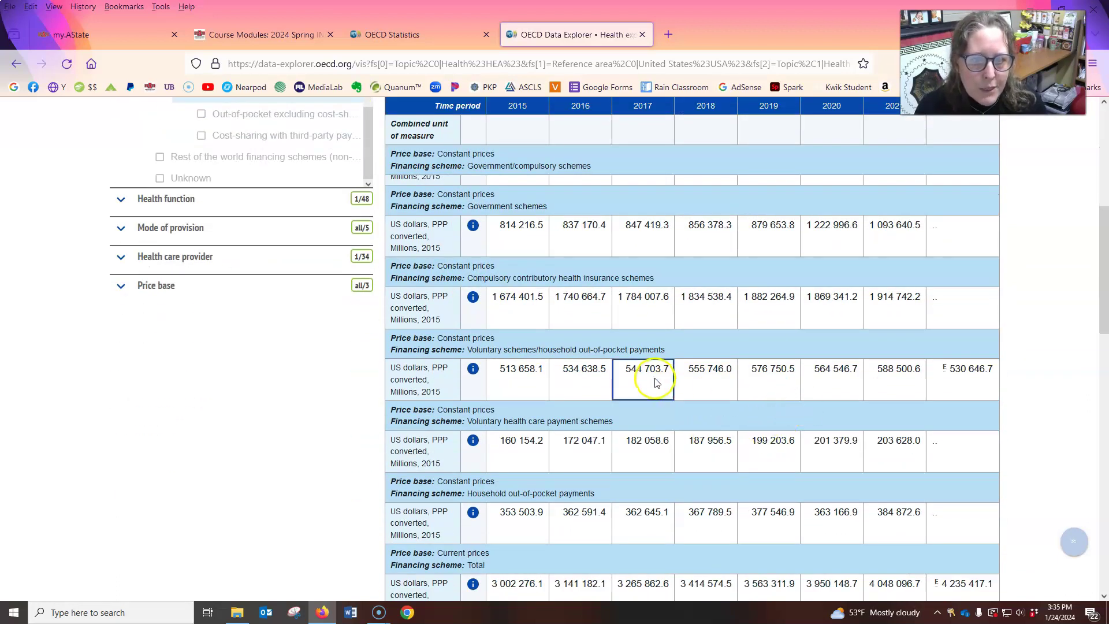
scroll(870, 439, down, 7)
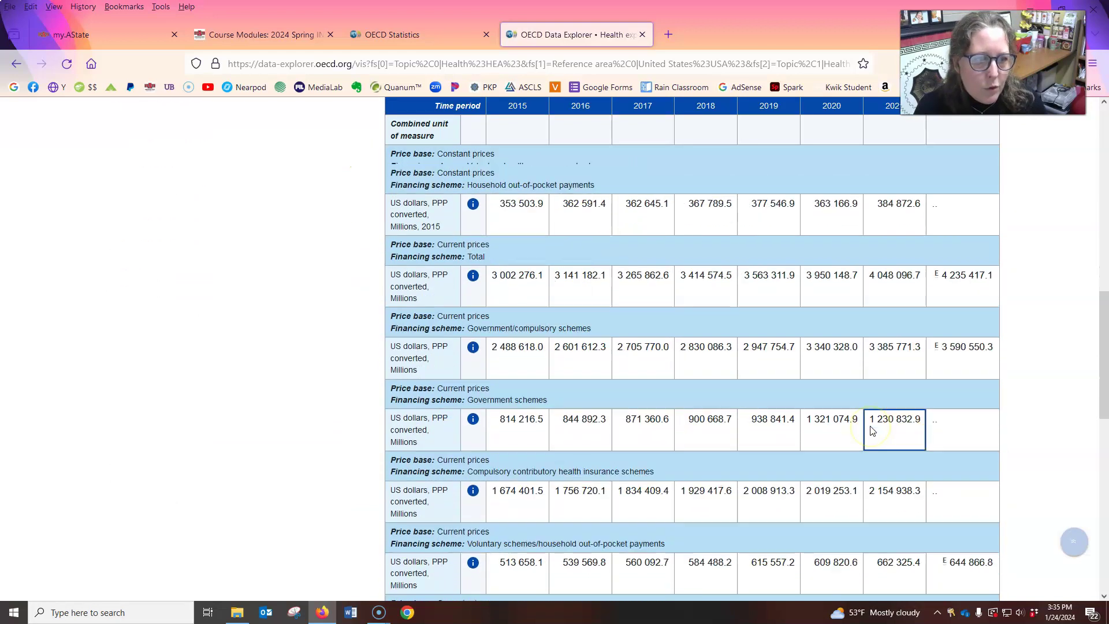
scroll(870, 432, down, 7)
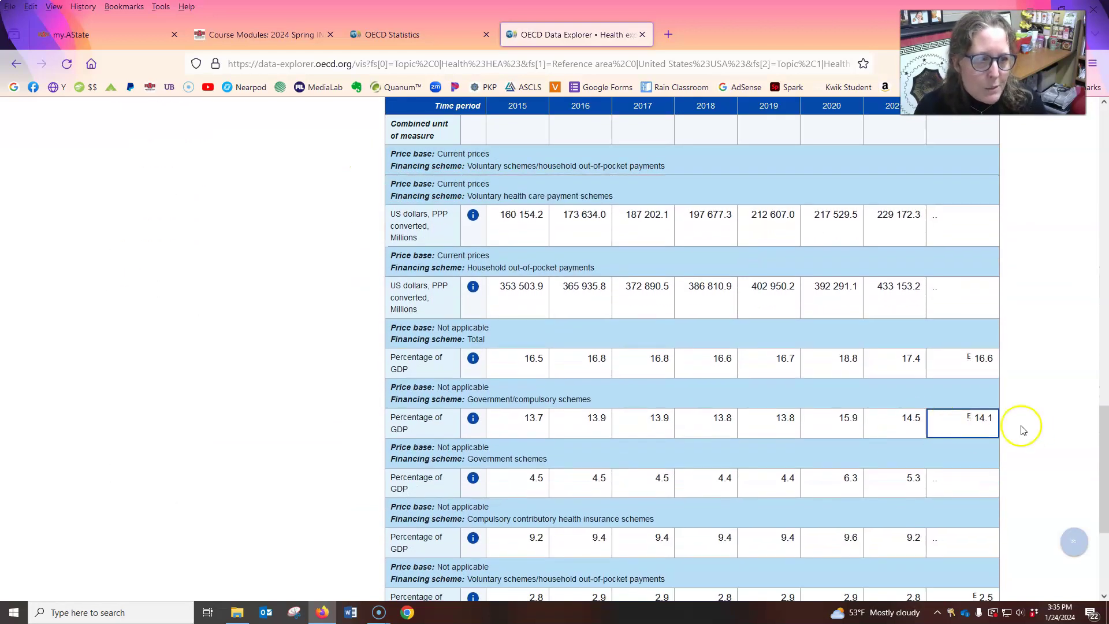
scroll(962, 434, down, 3)
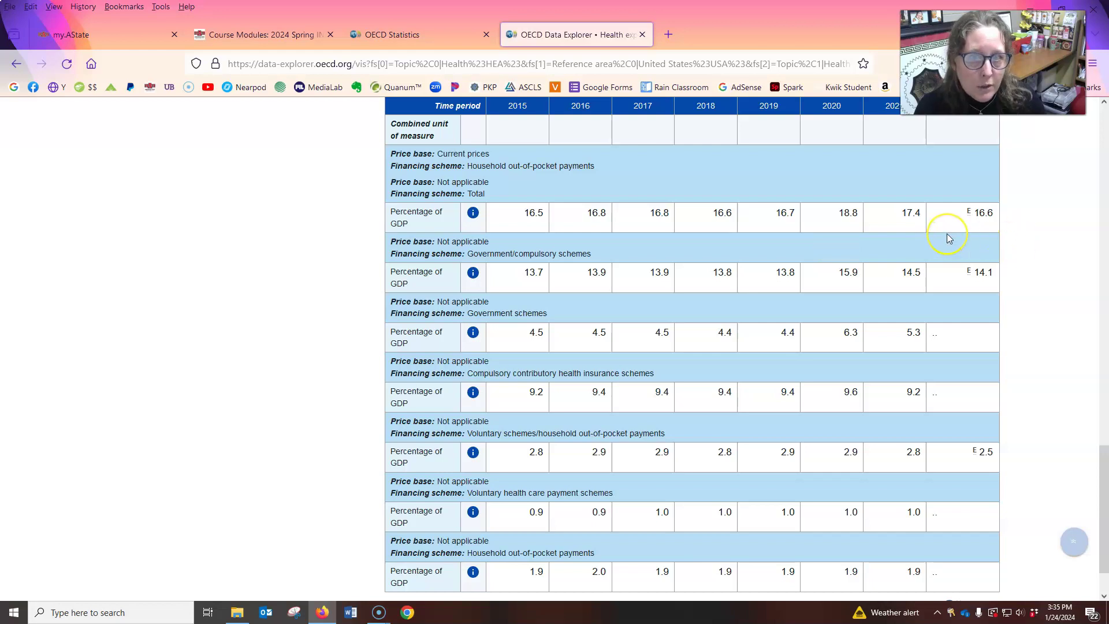
scroll(759, 180, up, 2)
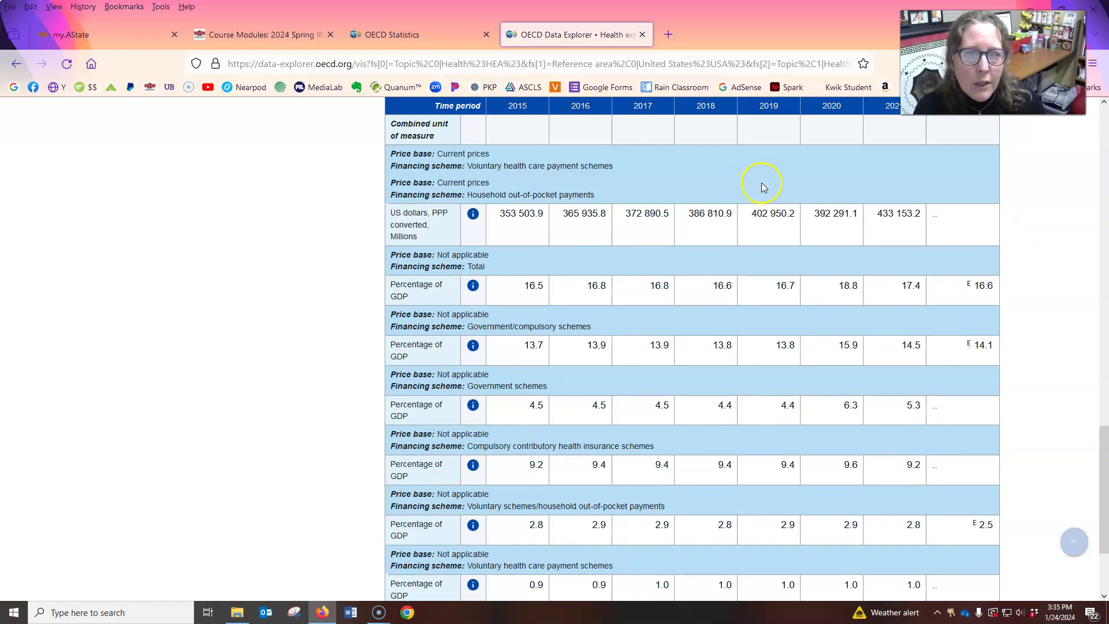
scroll(765, 192, up, 2)
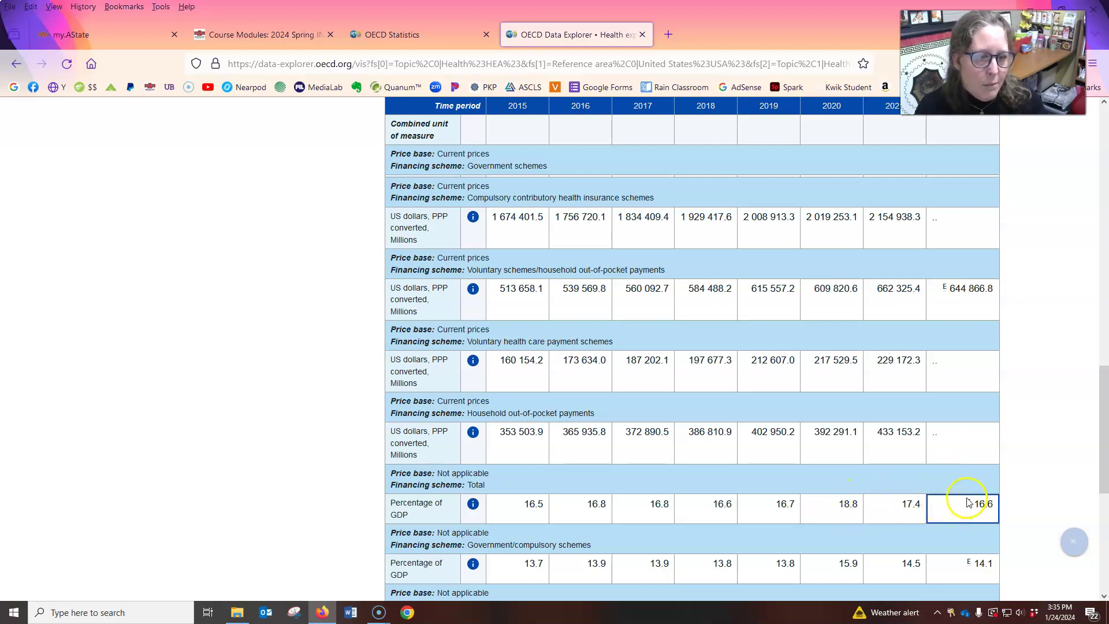
scroll(979, 507, down, 3)
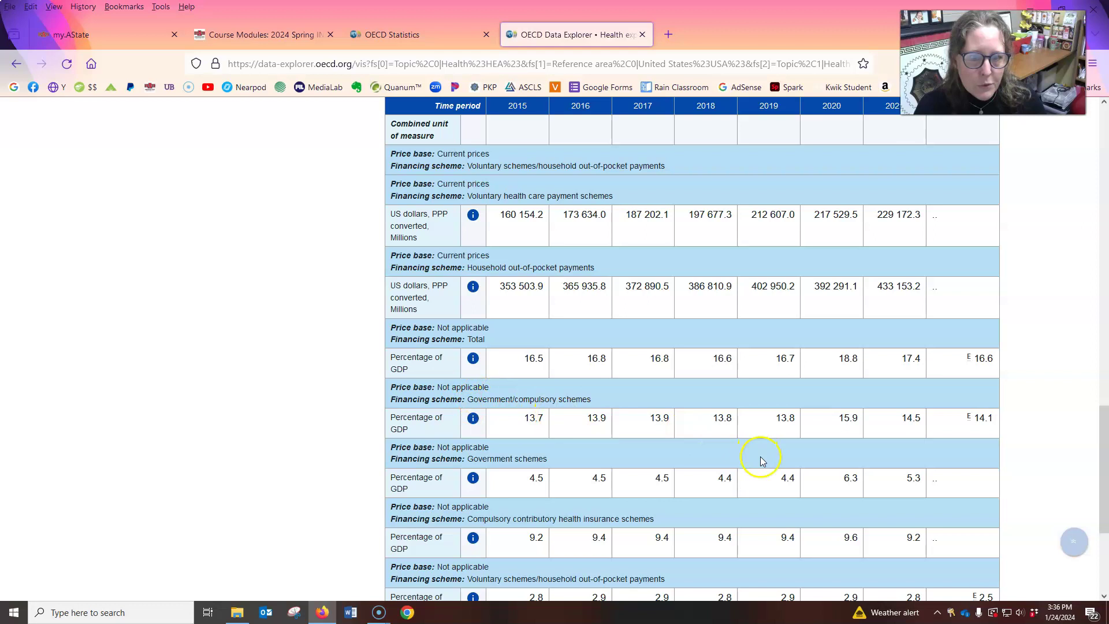
scroll(848, 442, down, 2)
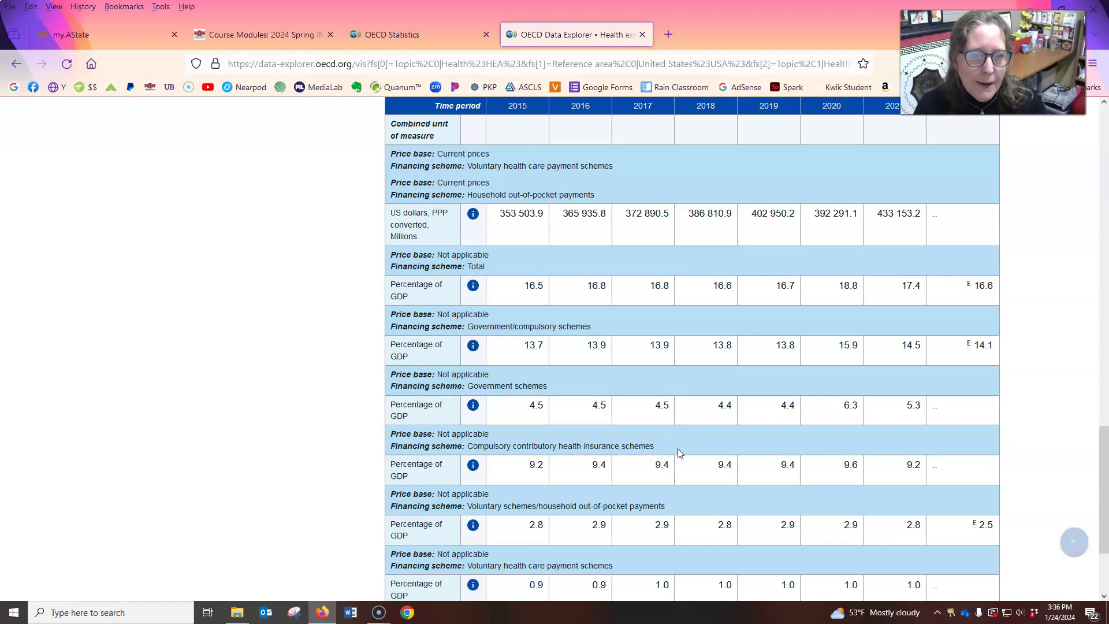
scroll(677, 448, down, 2)
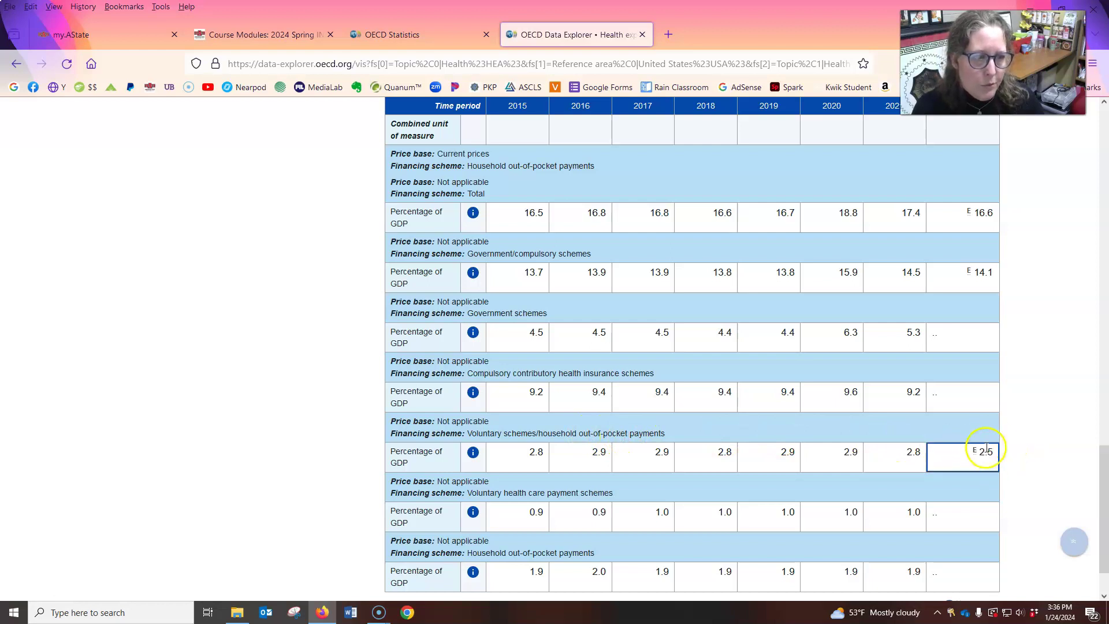
scroll(988, 451, down, 1)
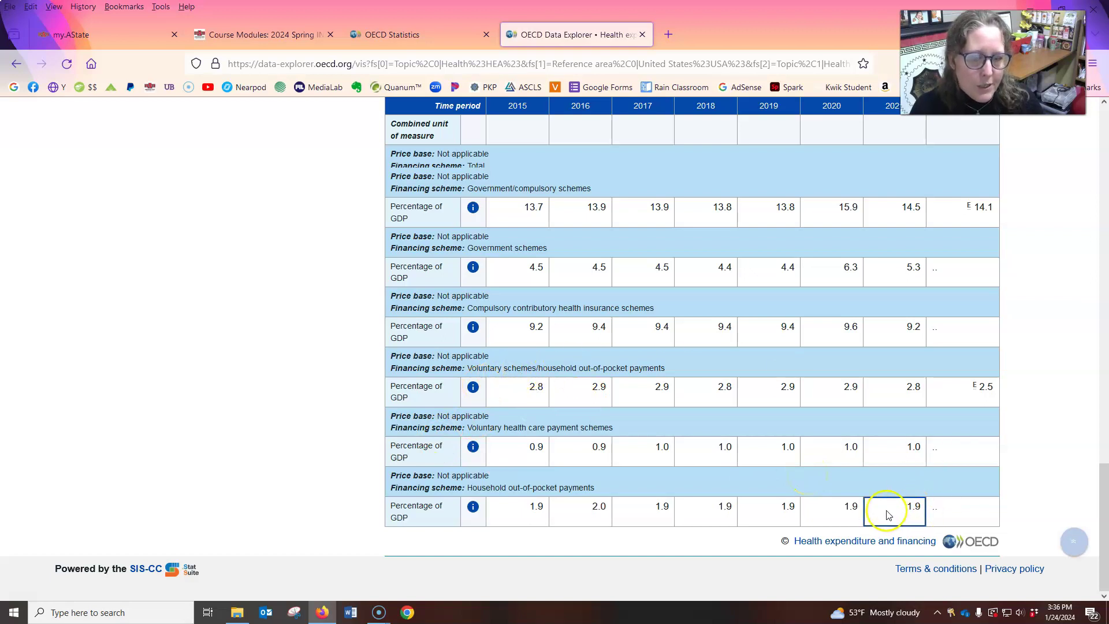
scroll(859, 450, up, 15)
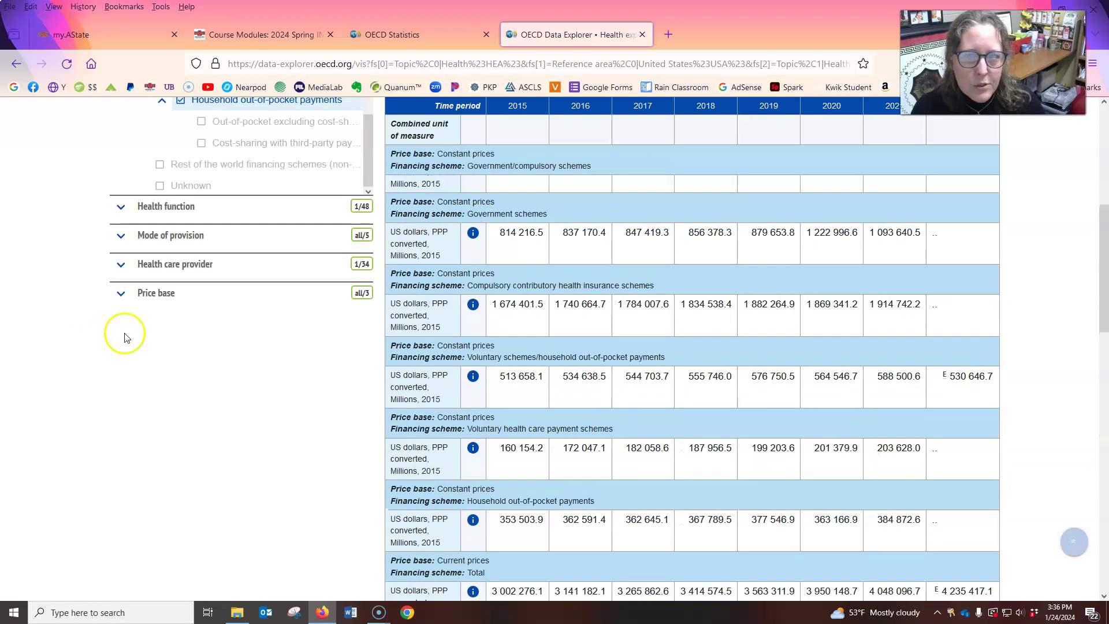
Step: Swap US dollars, PPP converted for National currency per person as the unit of measure
scroll(214, 361, up, 3)
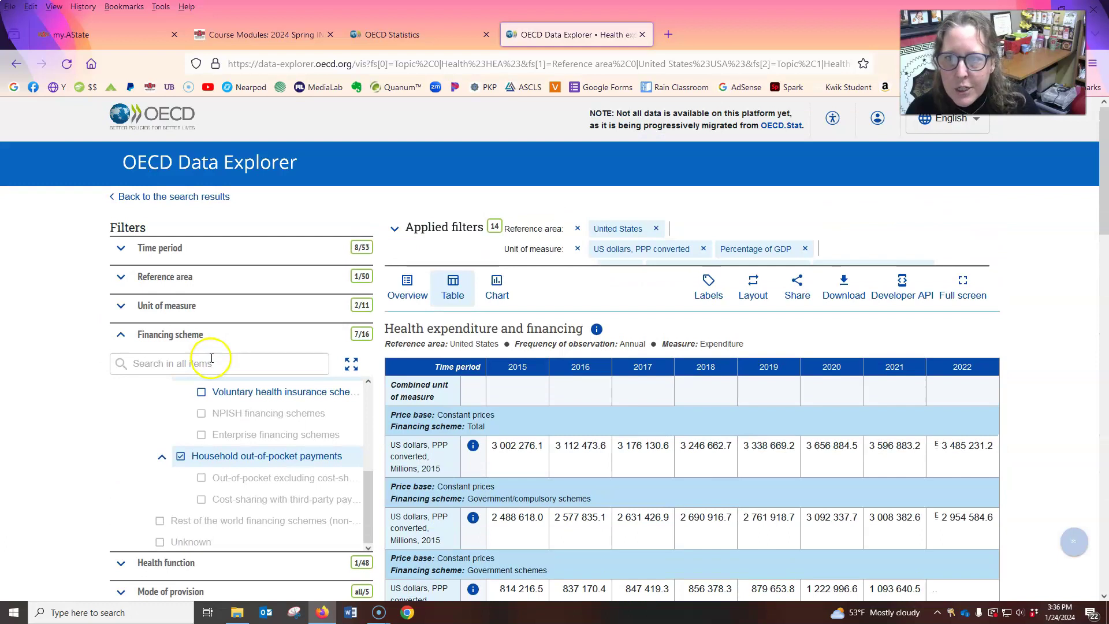
click(119, 307)
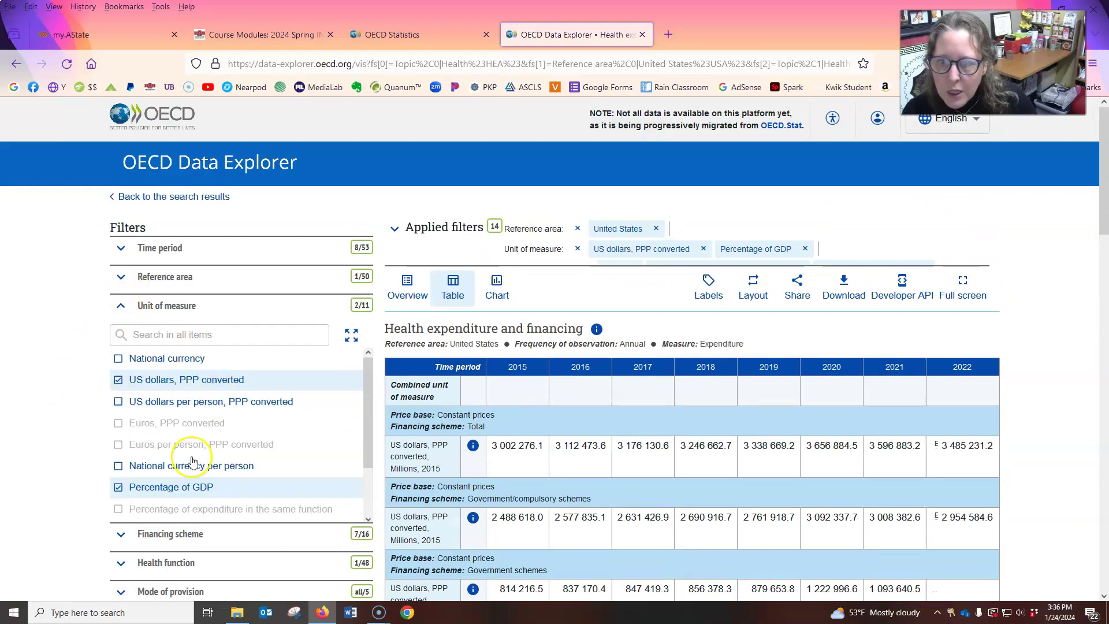
click(118, 468)
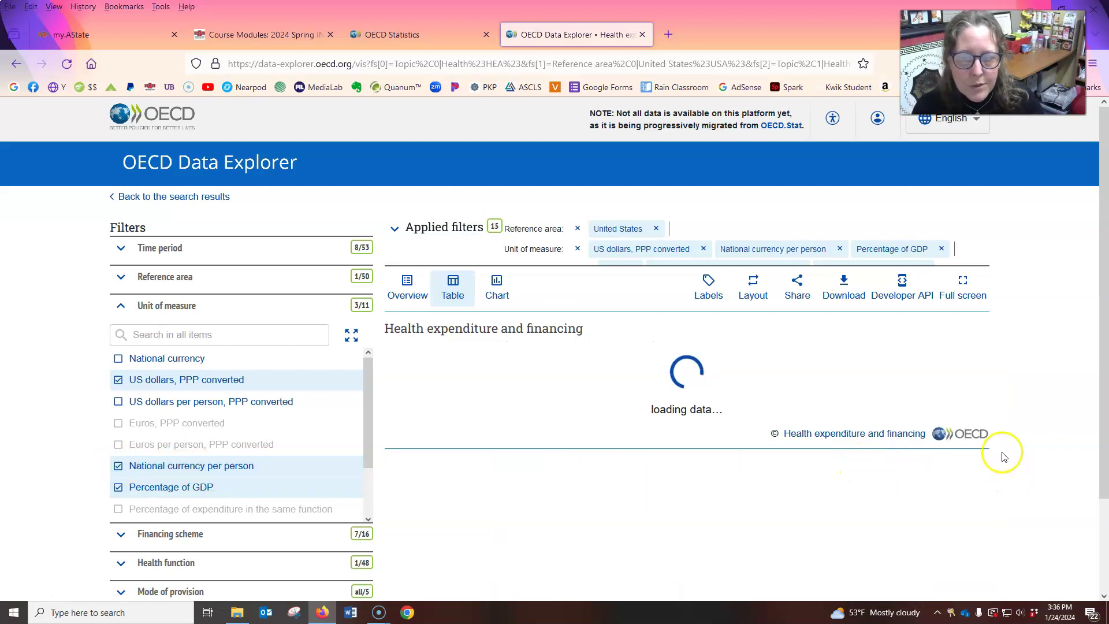
click(119, 379)
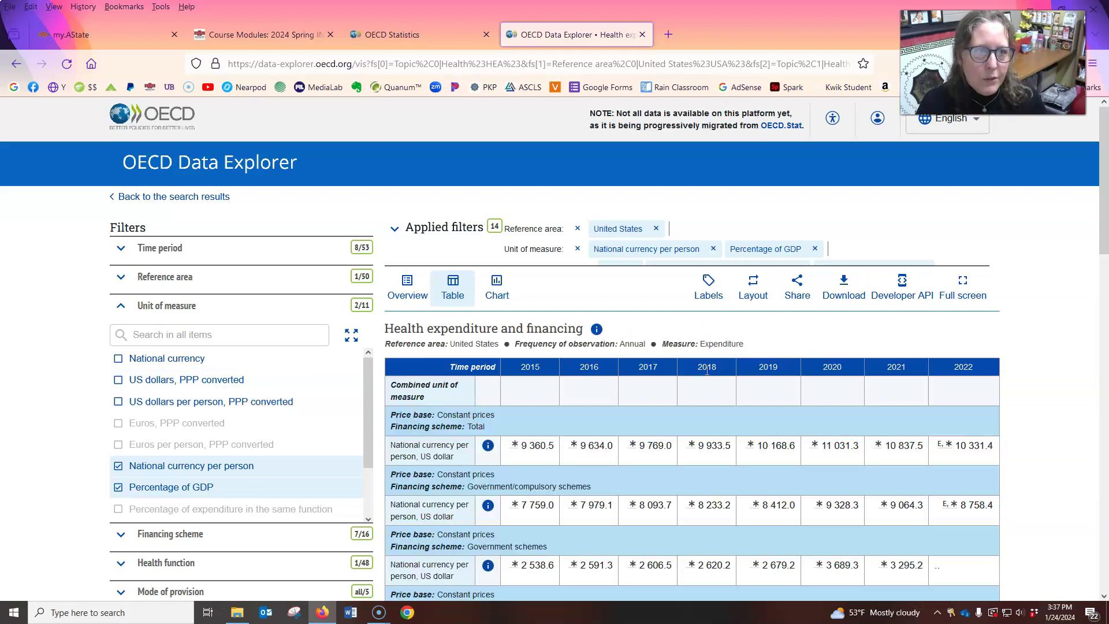
scroll(1051, 390, down, 1)
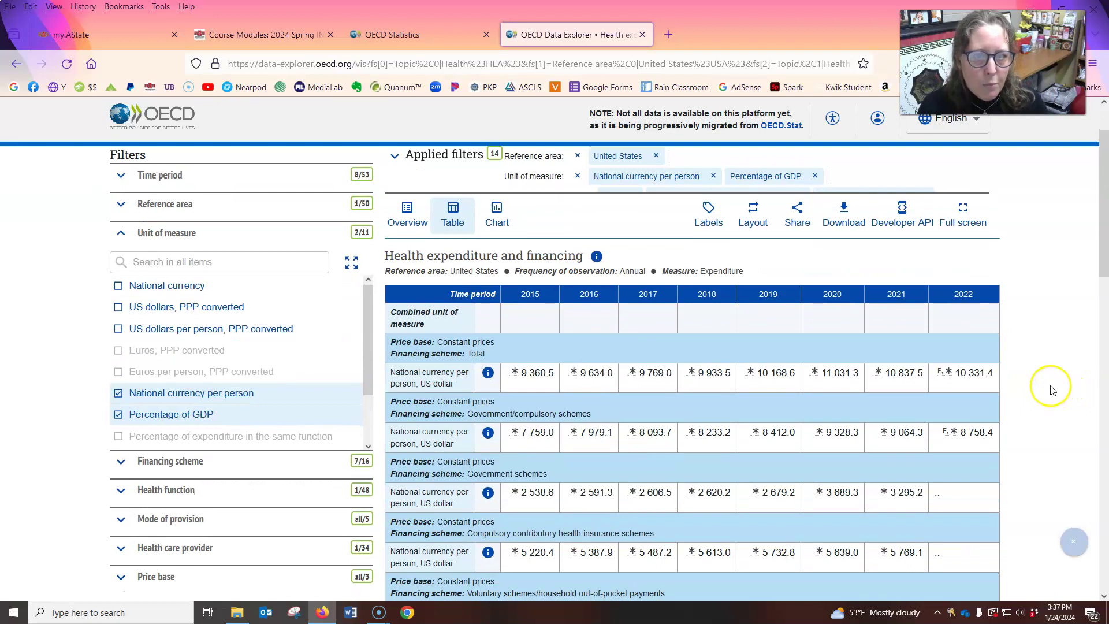
scroll(1051, 390, down, 1)
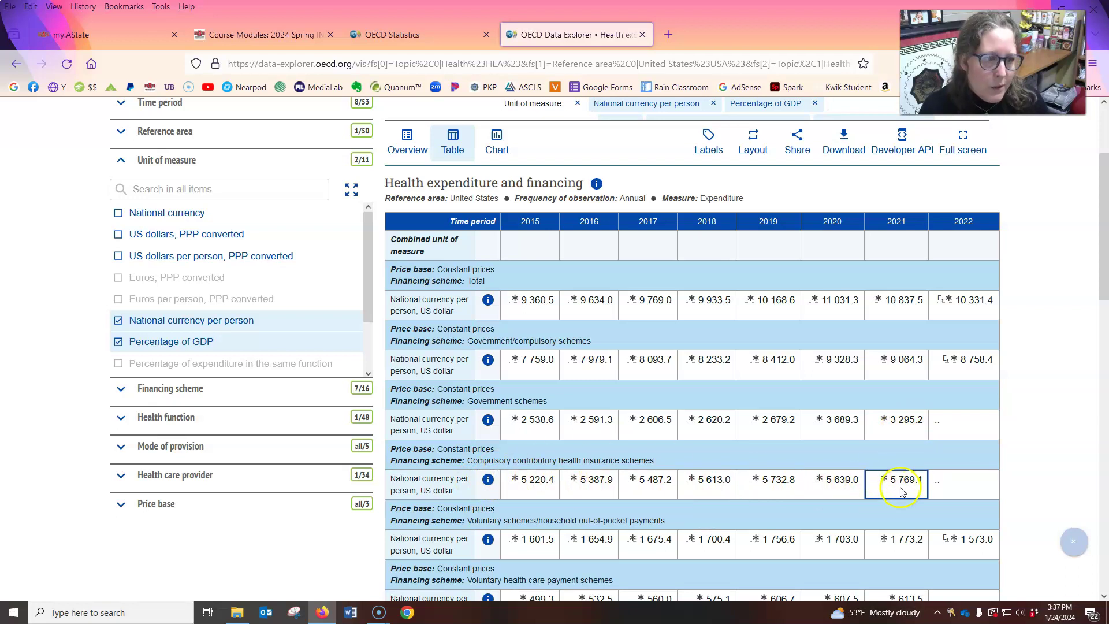
scroll(1002, 469, down, 2)
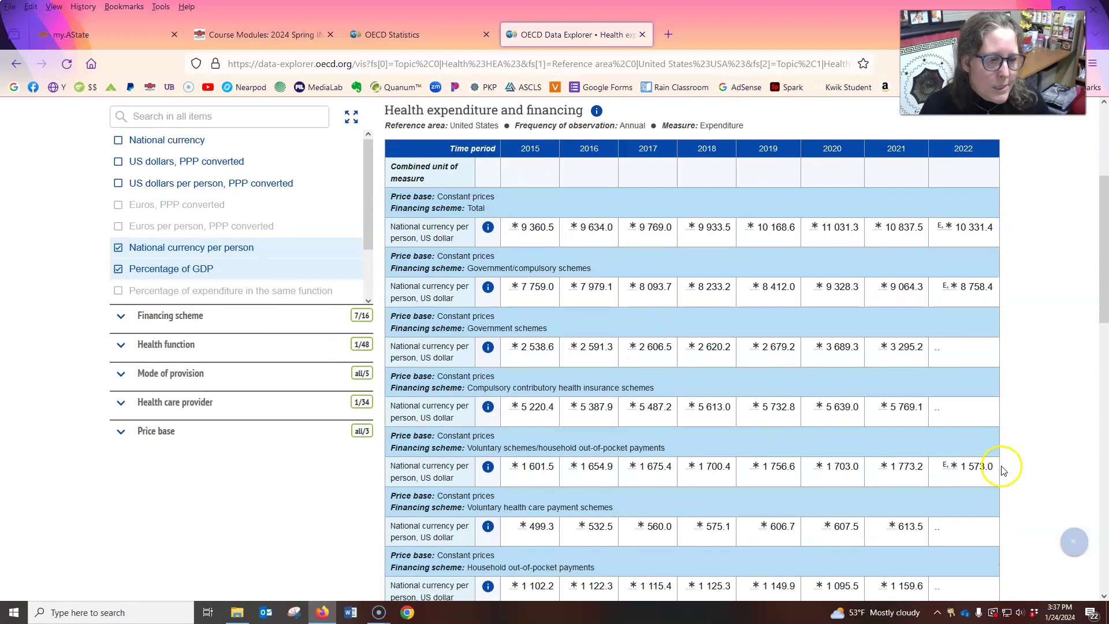
scroll(1002, 470, down, 4)
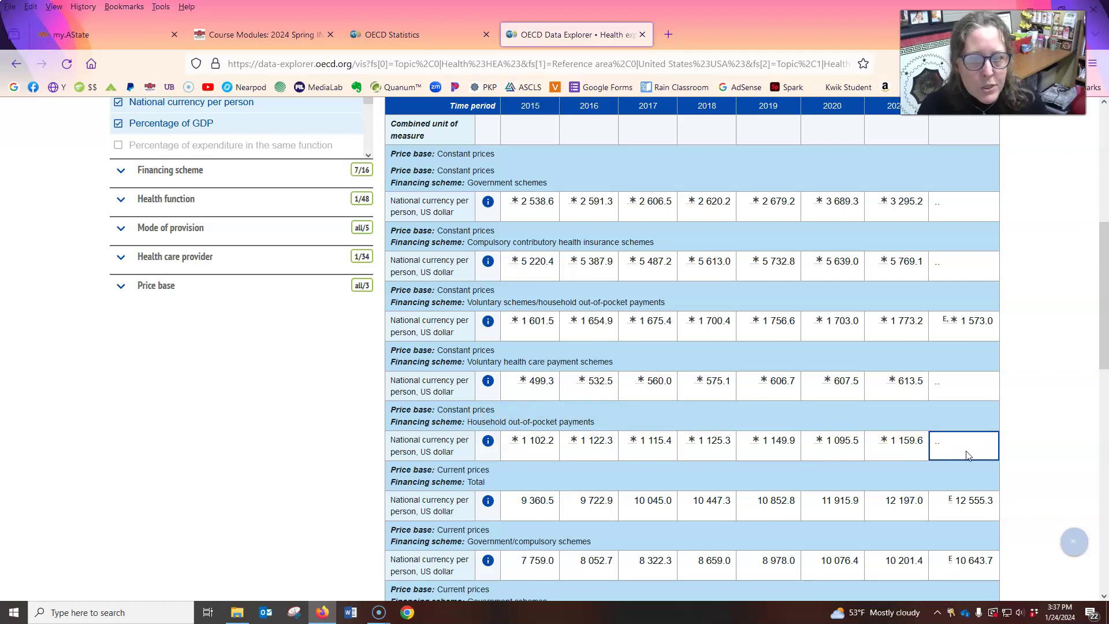
scroll(968, 455, down, 2)
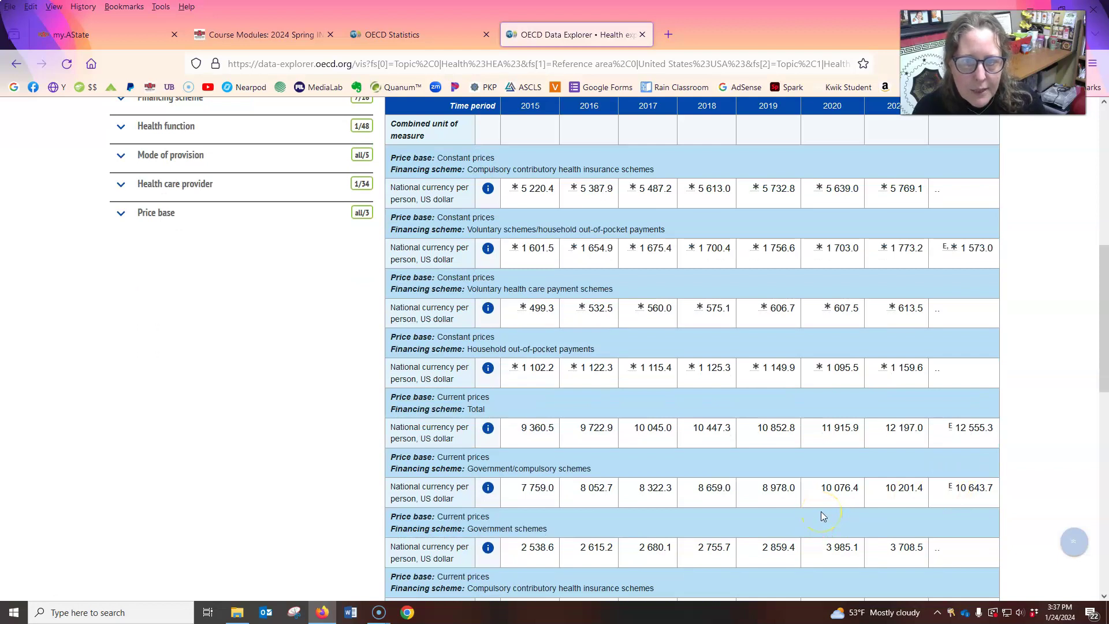
scroll(823, 514, down, 4)
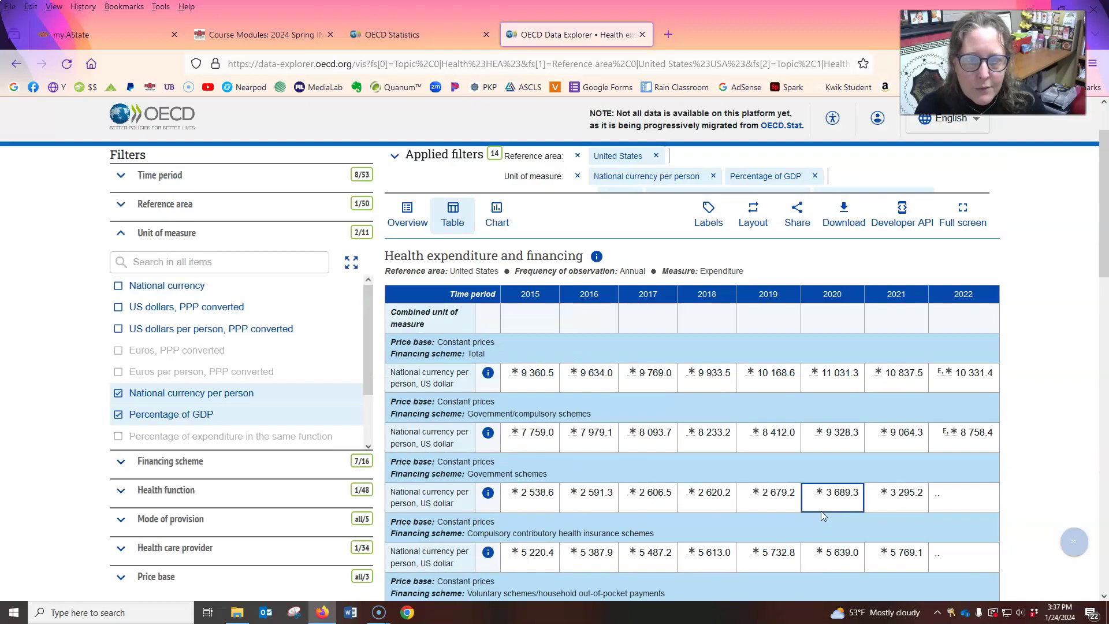
click(784, 506)
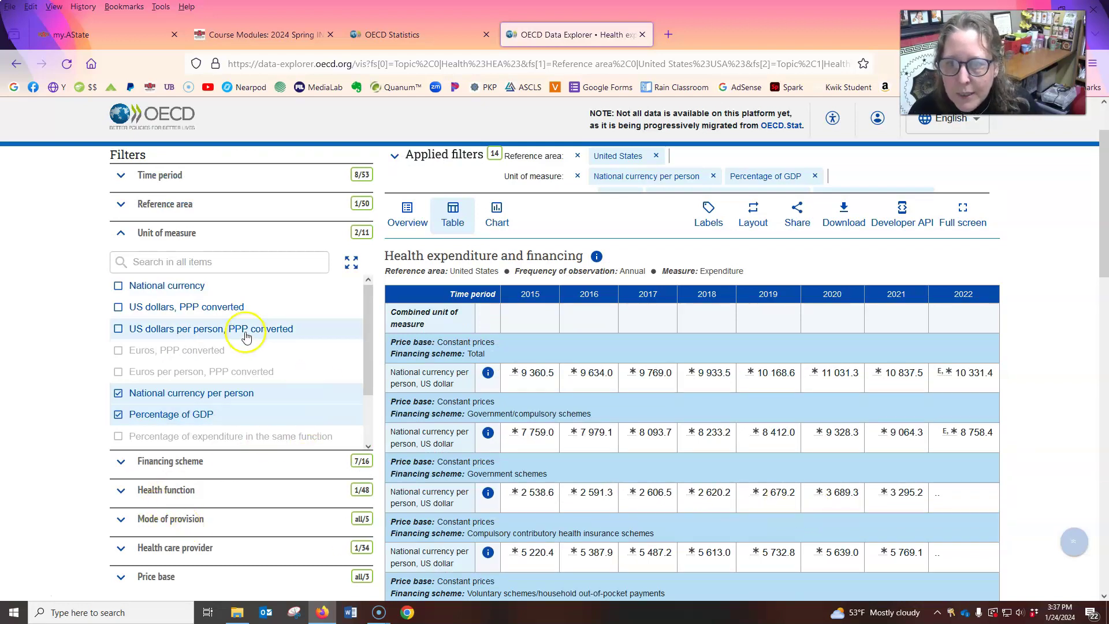
Step: Expand the Financing scheme filter and collapse the sub-schemes under Total
click(120, 461)
scroll(270, 404, up, 5)
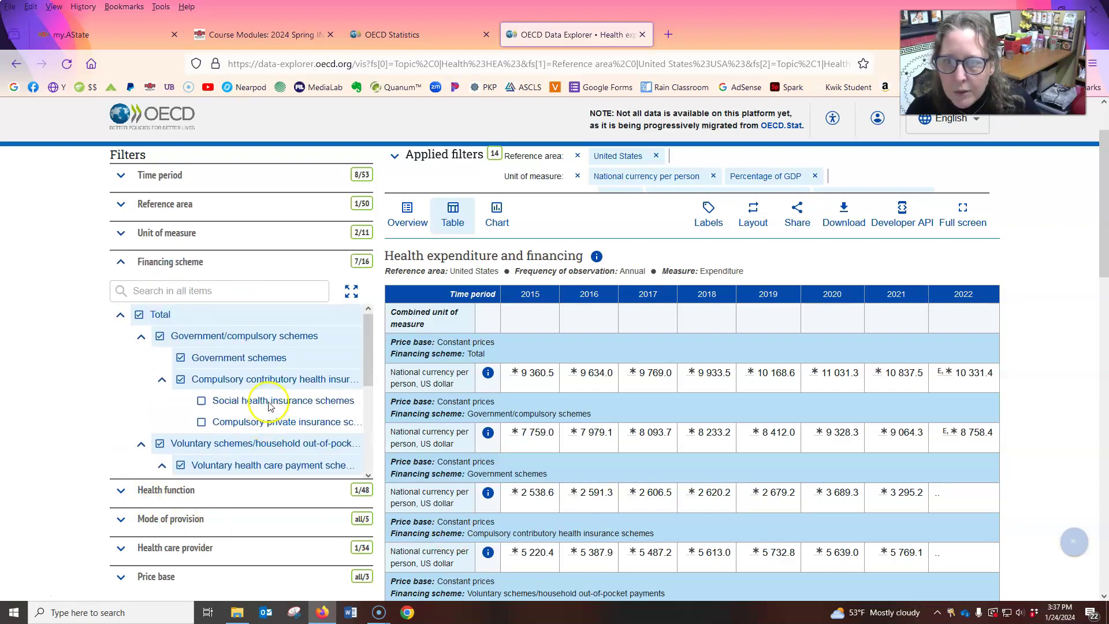
click(121, 316)
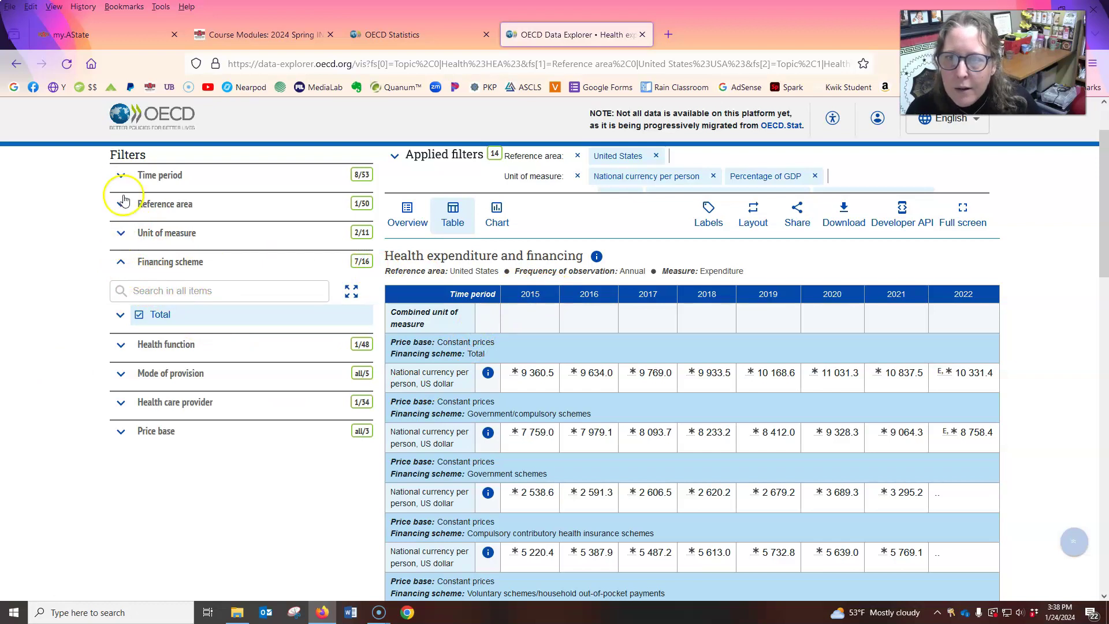
scroll(218, 280, up, 1)
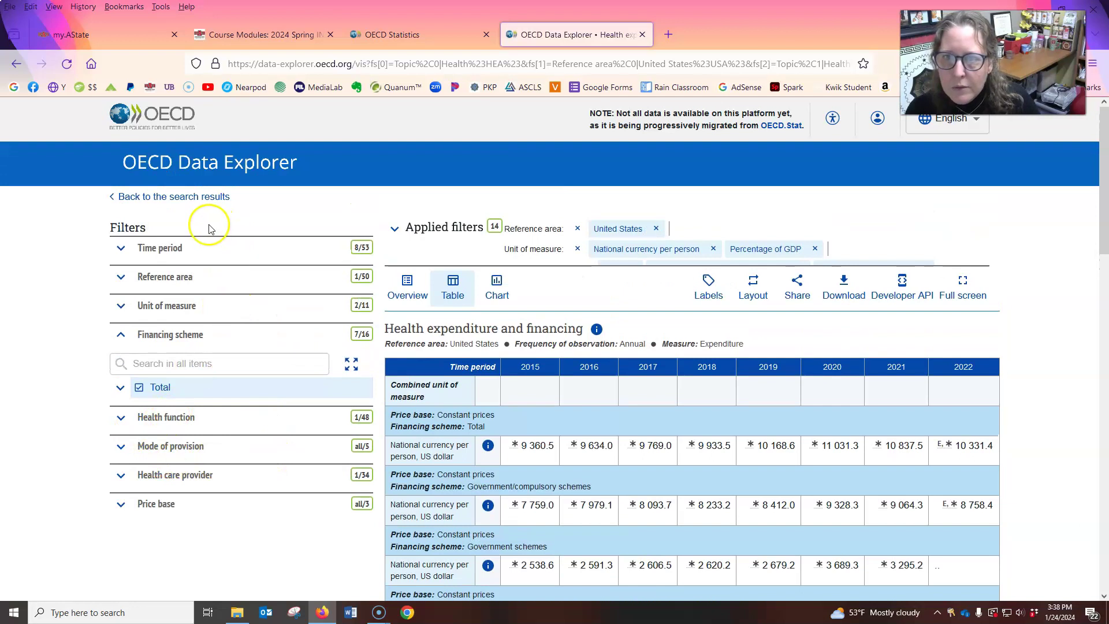
Step: Go back to the dataset search results and glance at the Measure and Financing scheme filters
click(130, 196)
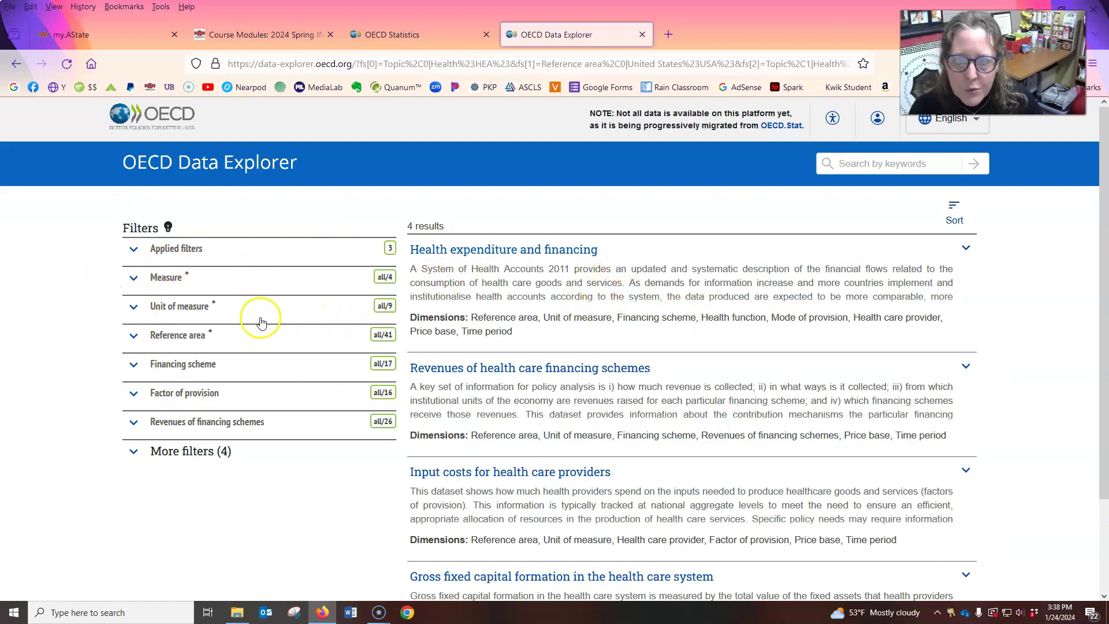
click(136, 282)
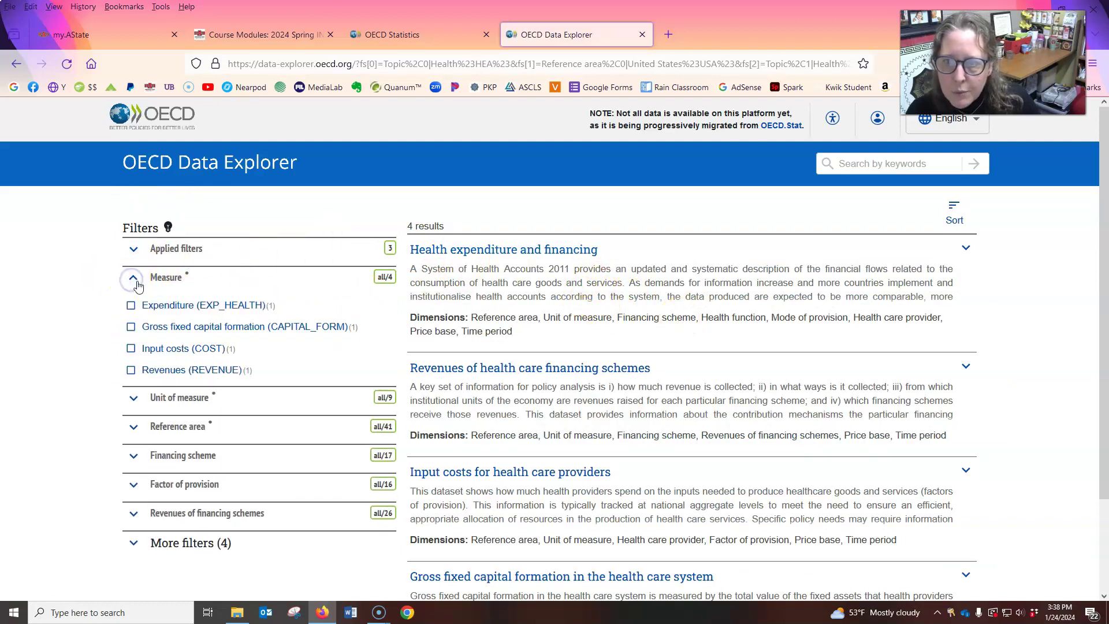
click(136, 282)
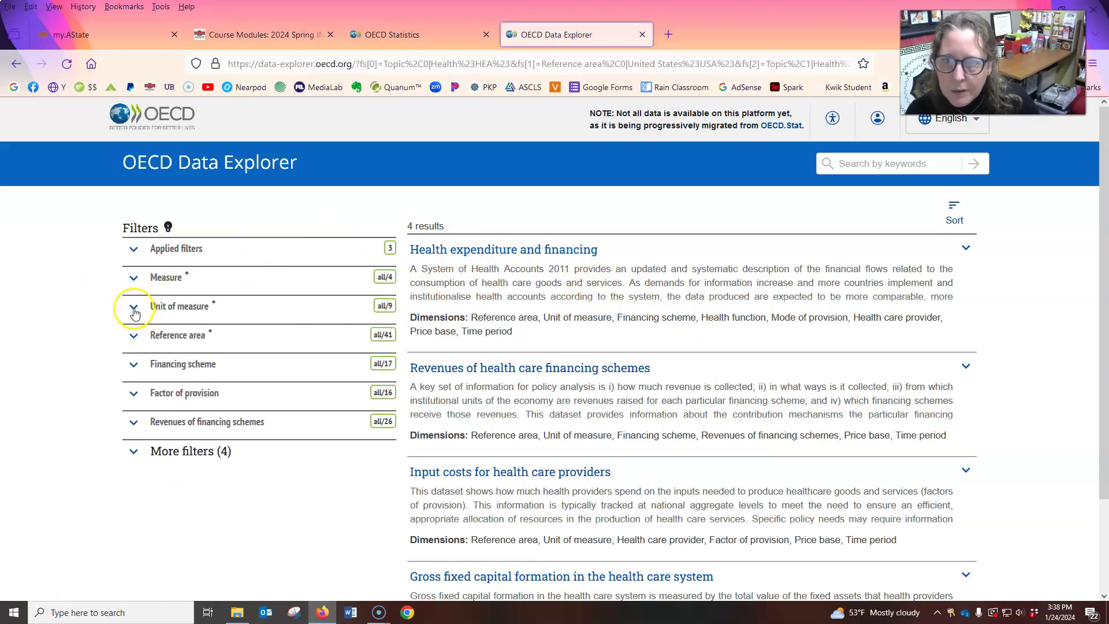
click(135, 367)
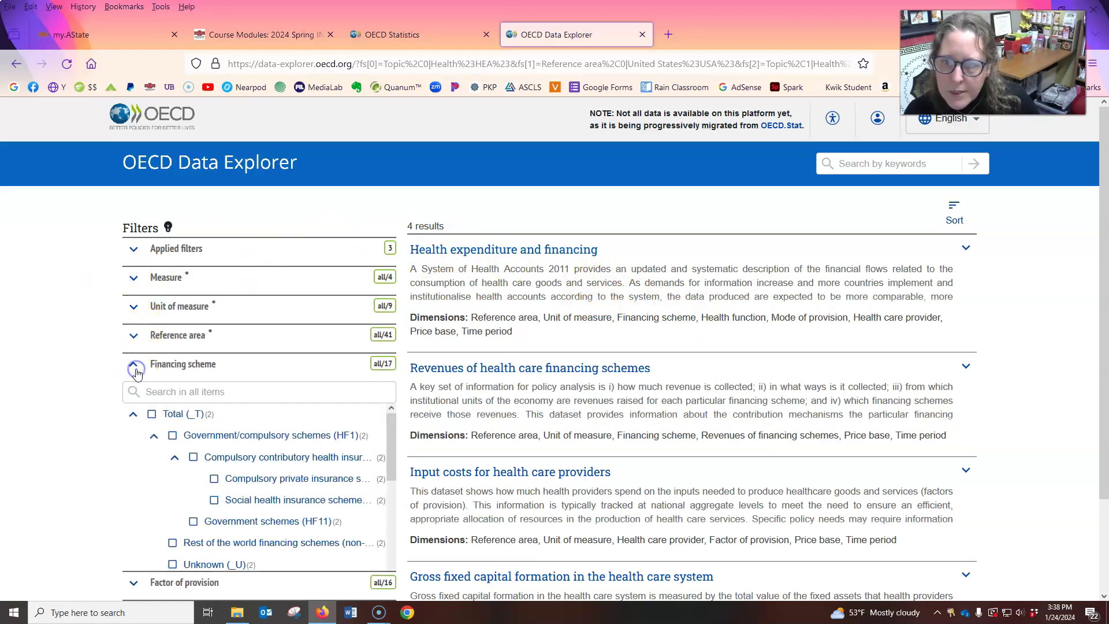
click(133, 367)
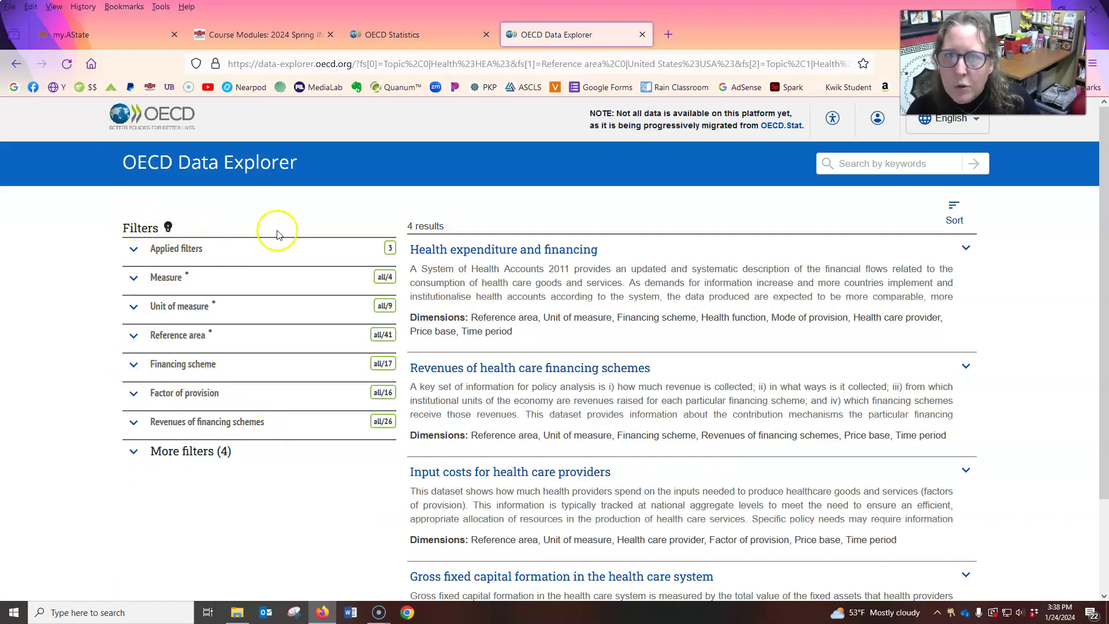
Step: From the home page, list Health datasets narrowed to Risk factors for health
click(237, 169)
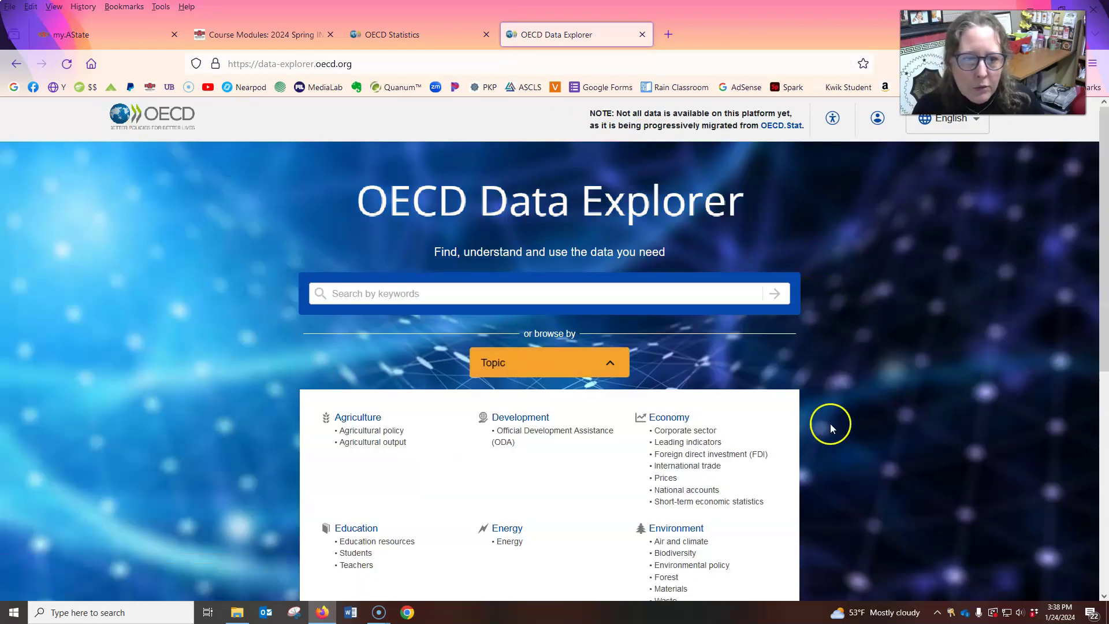
scroll(830, 423, down, 3)
click(662, 420)
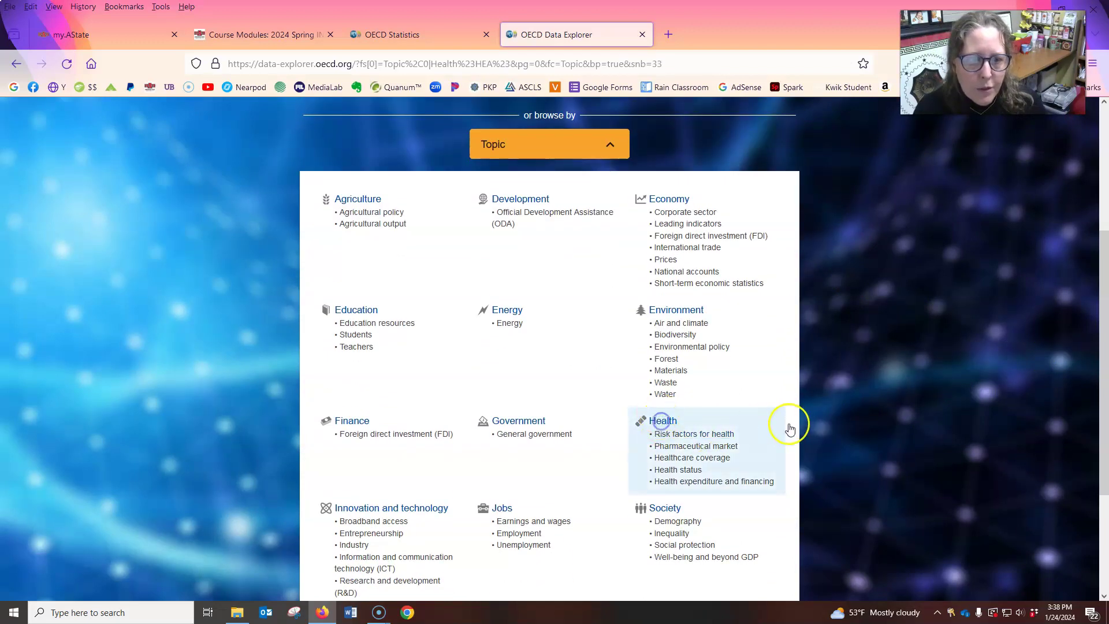
scroll(338, 355, up, 3)
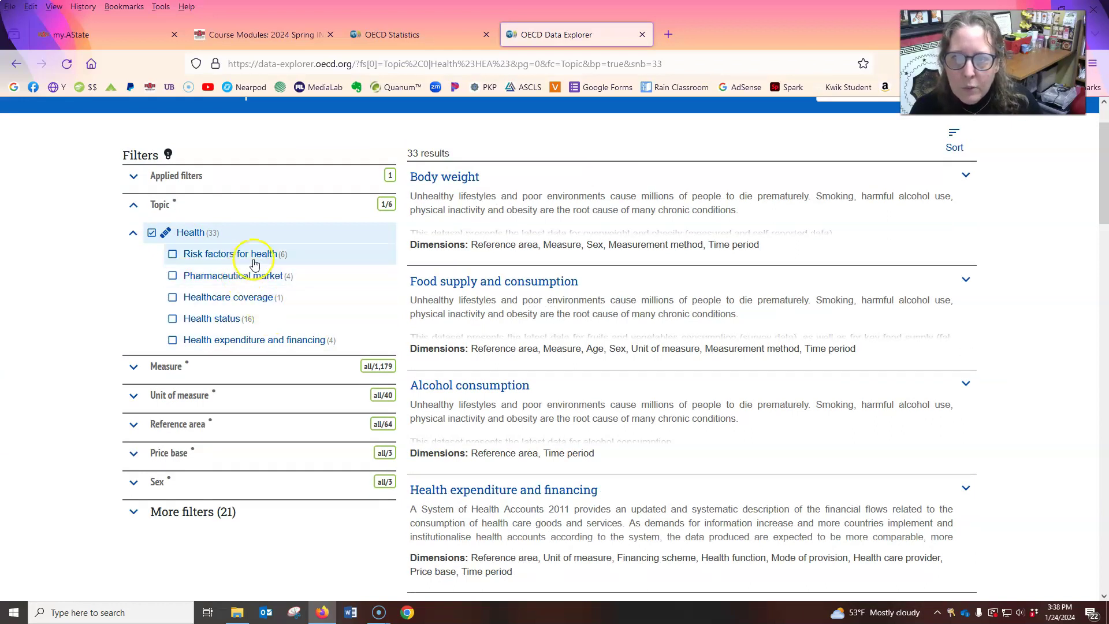
click(180, 262)
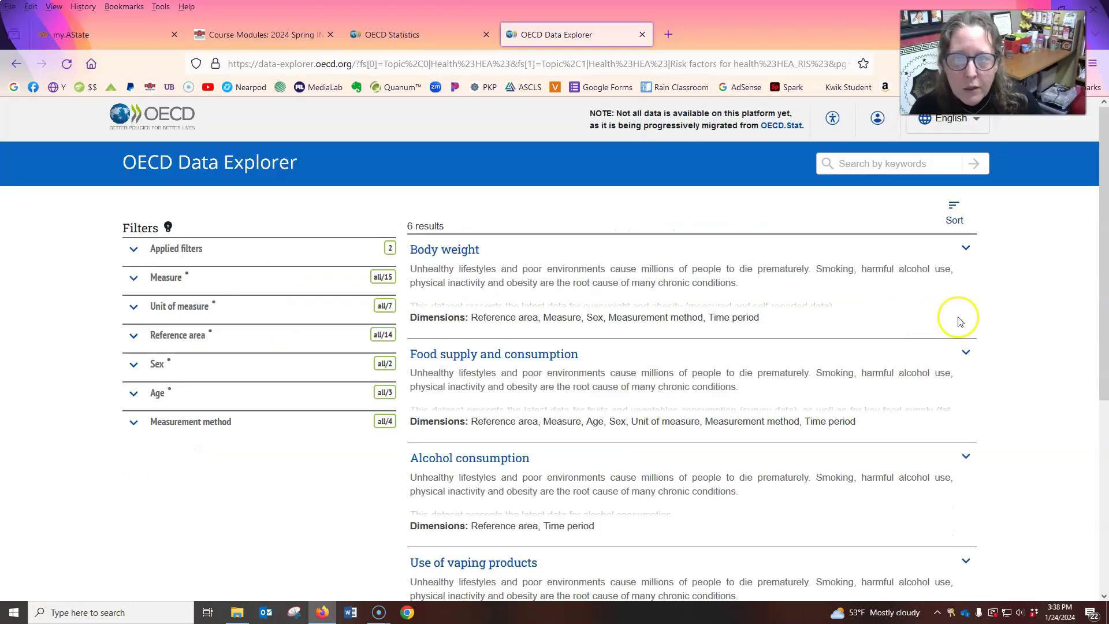
Step: Open the Tobacco consumption dataset and add the share of daily smokers measure
scroll(854, 417, down, 2)
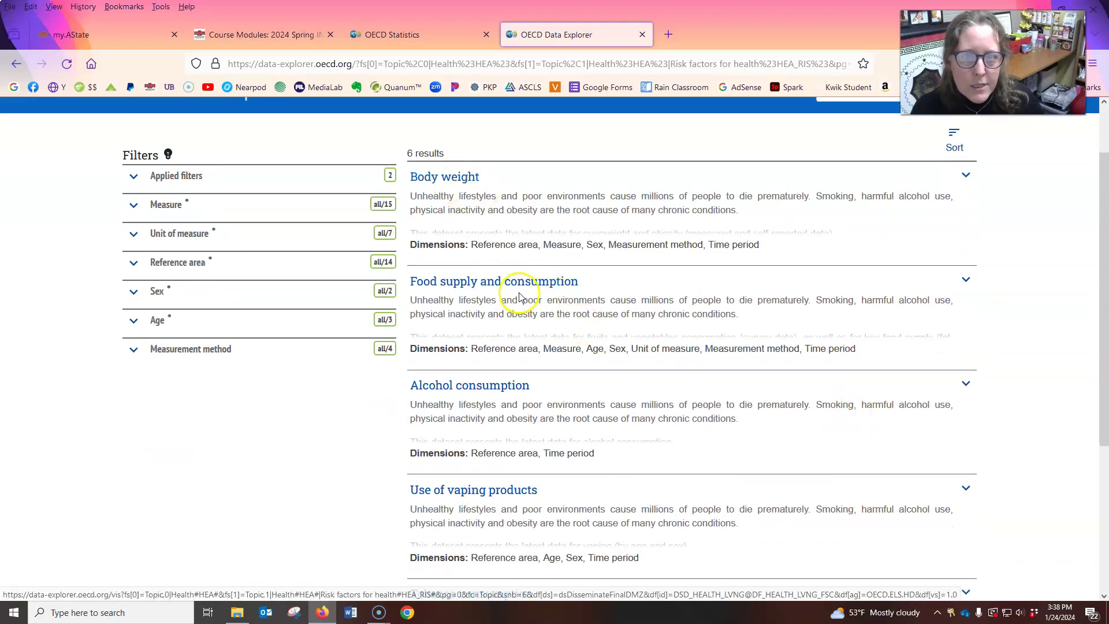
scroll(730, 396, down, 3)
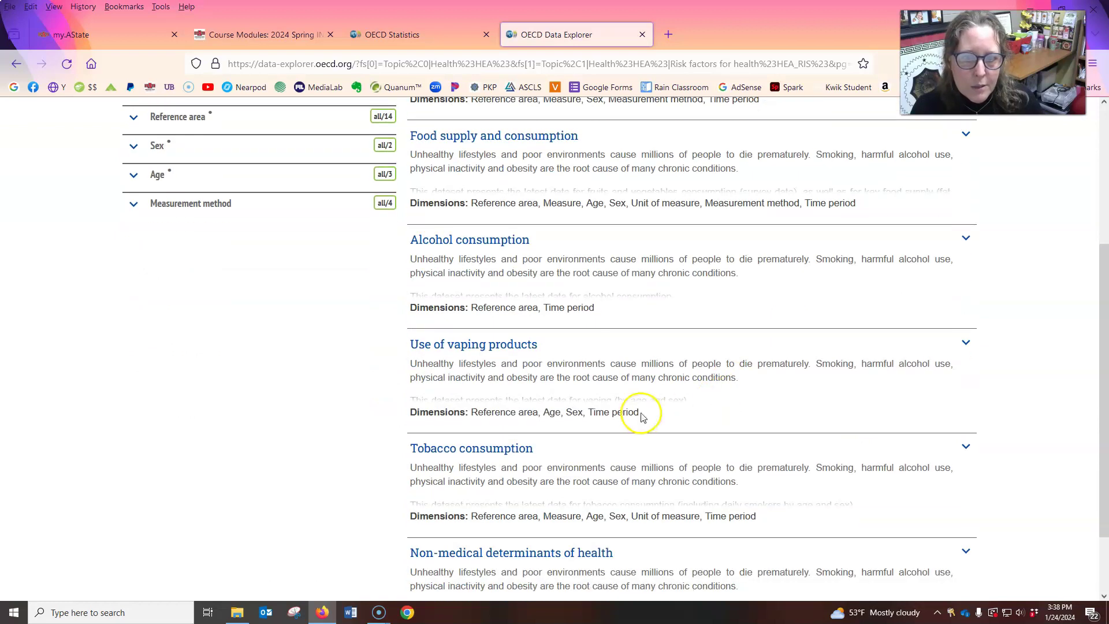
scroll(660, 426, down, 2)
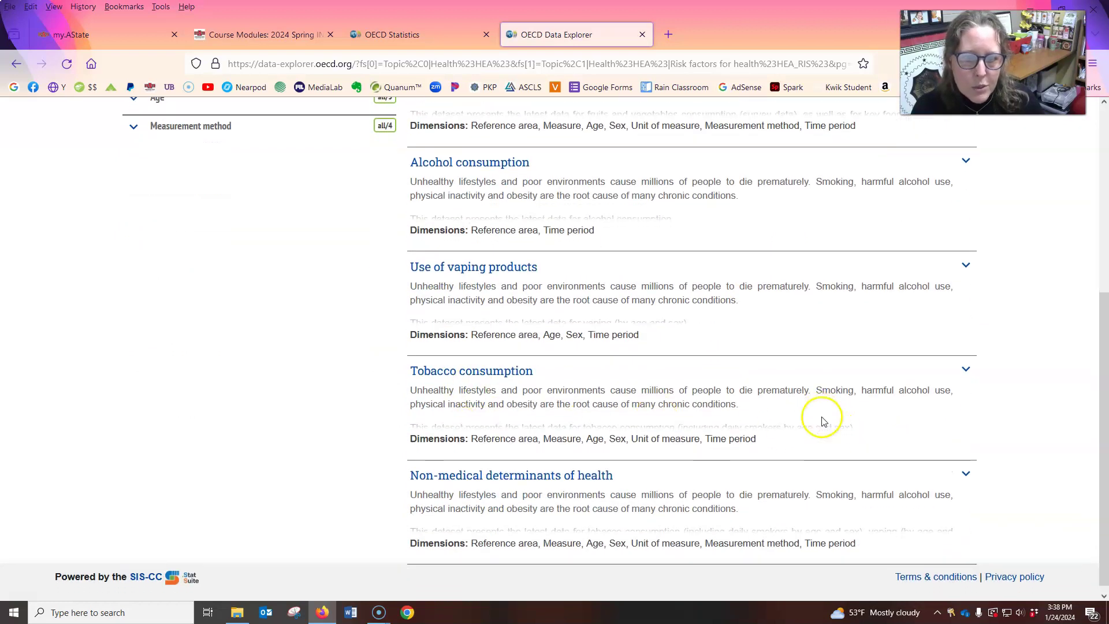
click(500, 361)
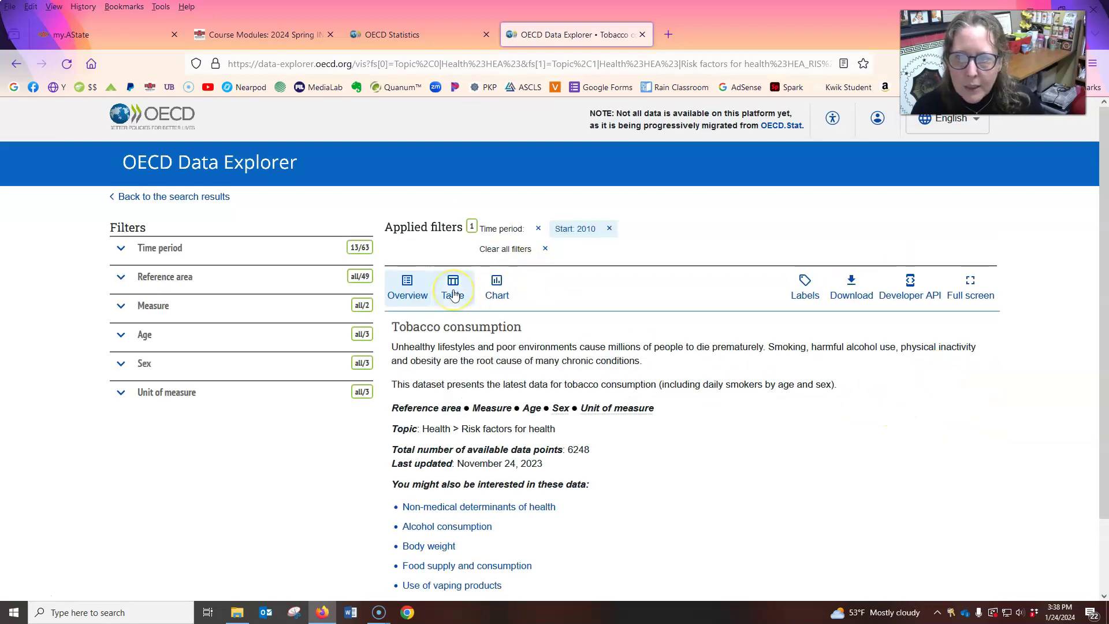
click(122, 306)
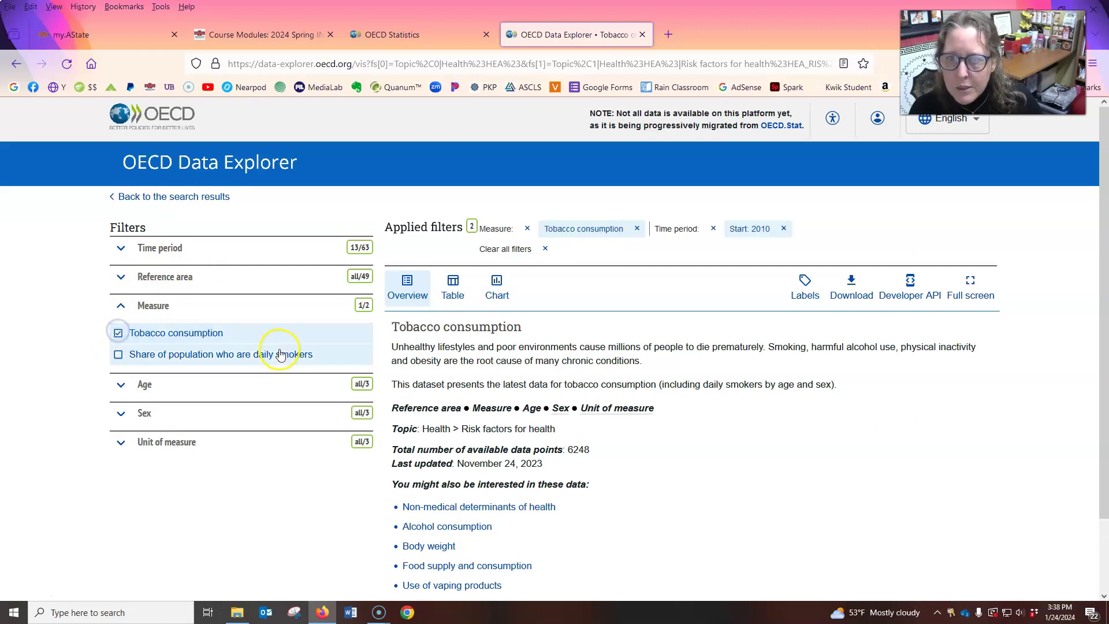
click(117, 354)
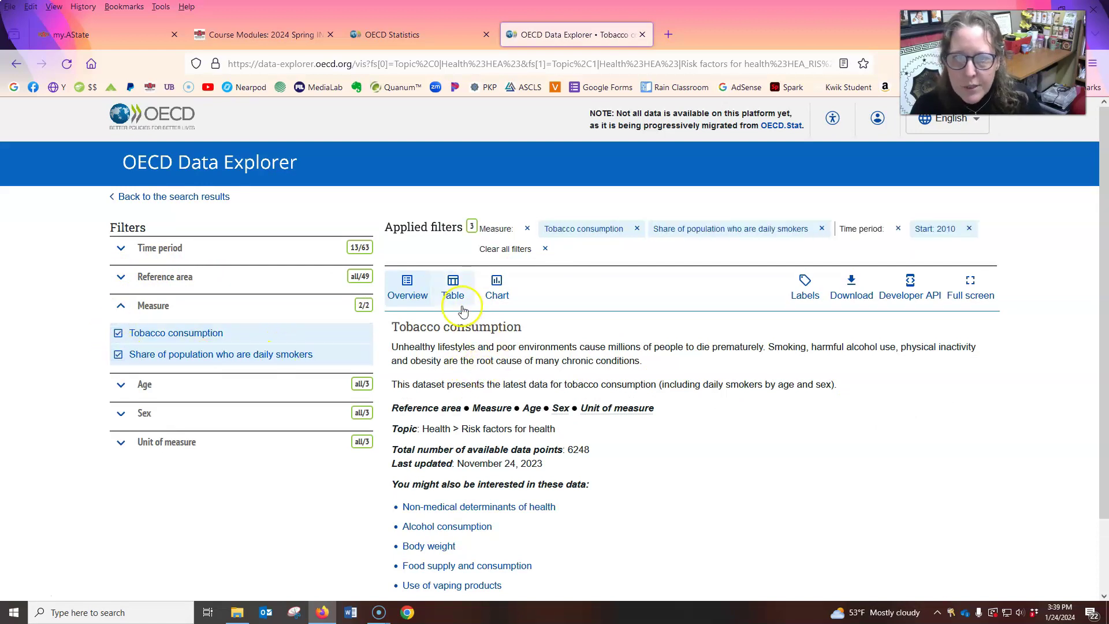
Step: Show tobacco data as a table and review cigarettes, grammes per person and daily smokers sections
click(452, 289)
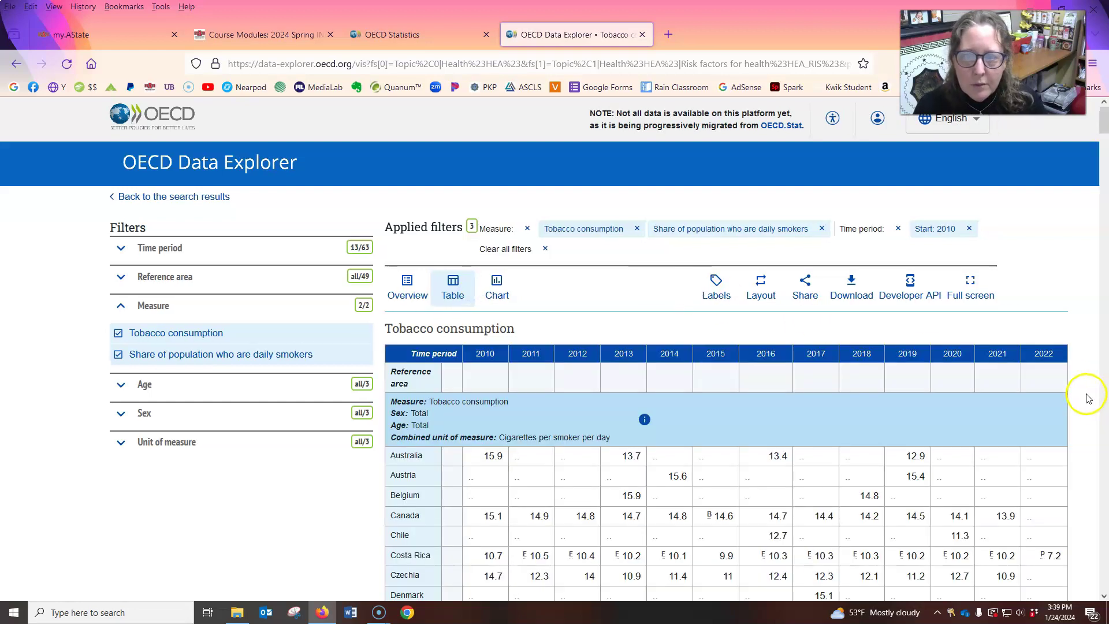
scroll(1080, 400, down, 2)
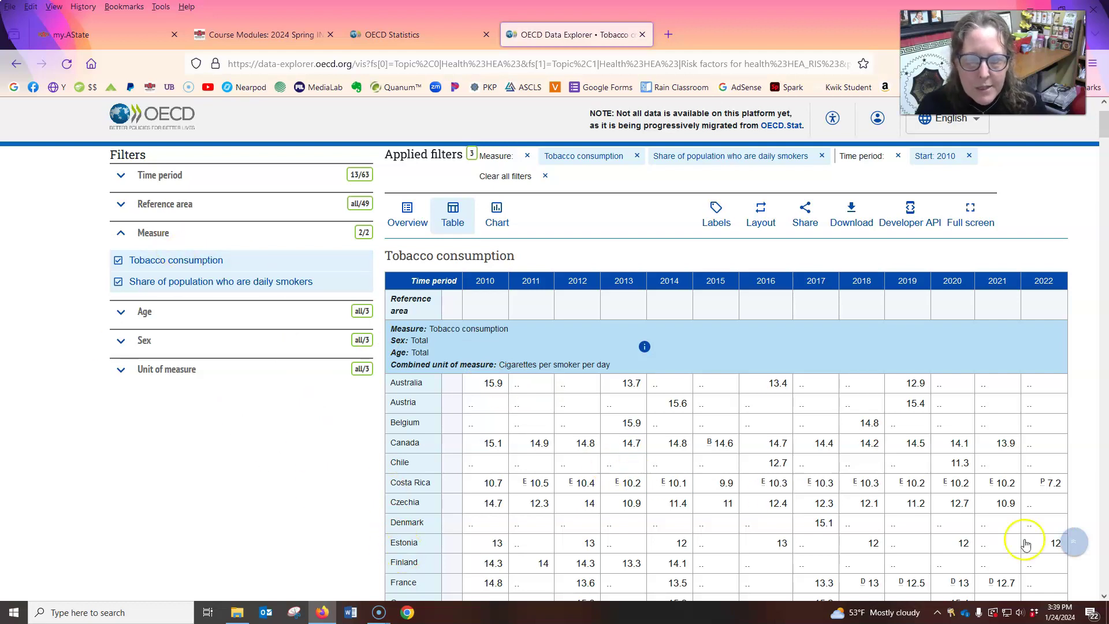
scroll(982, 534, down, 8)
scroll(920, 530, down, 6)
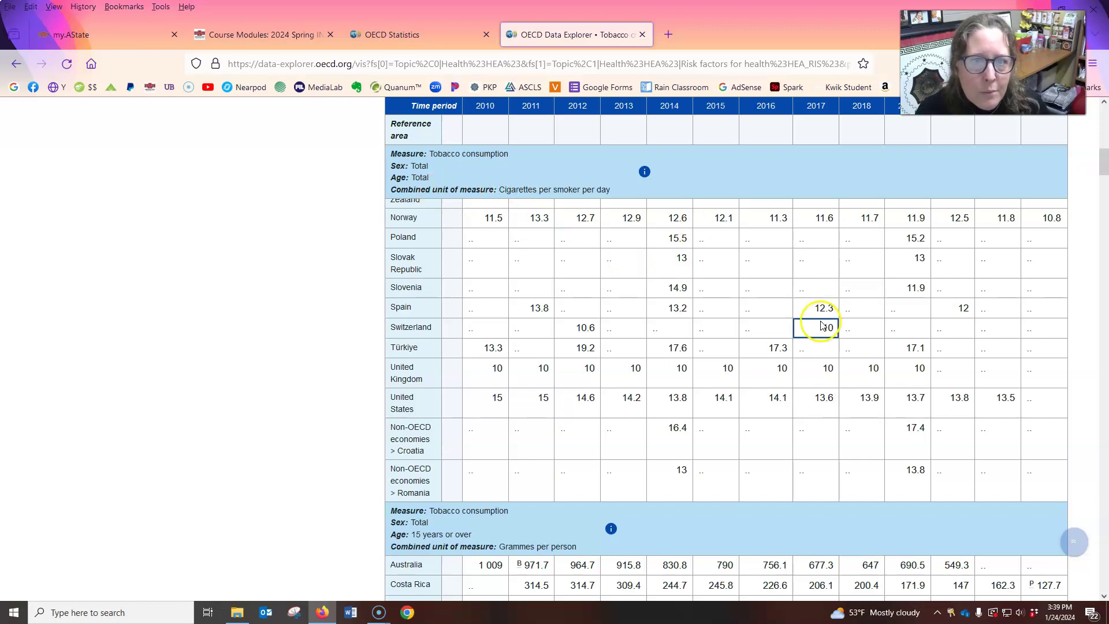
scroll(824, 322, up, 4)
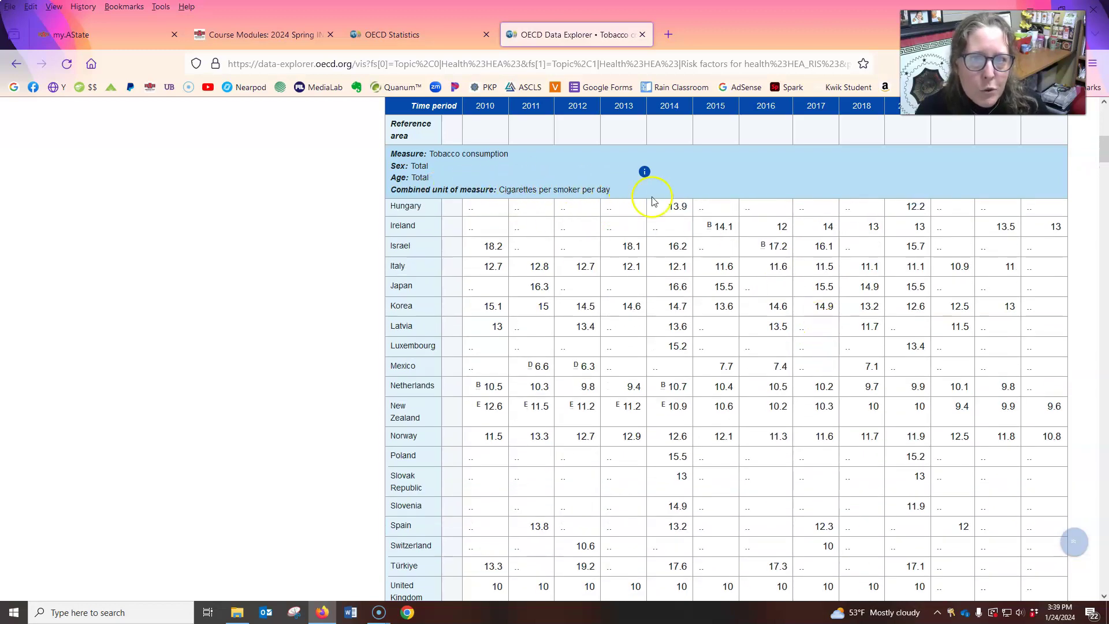
scroll(718, 272, up, 10)
scroll(735, 279, down, 15)
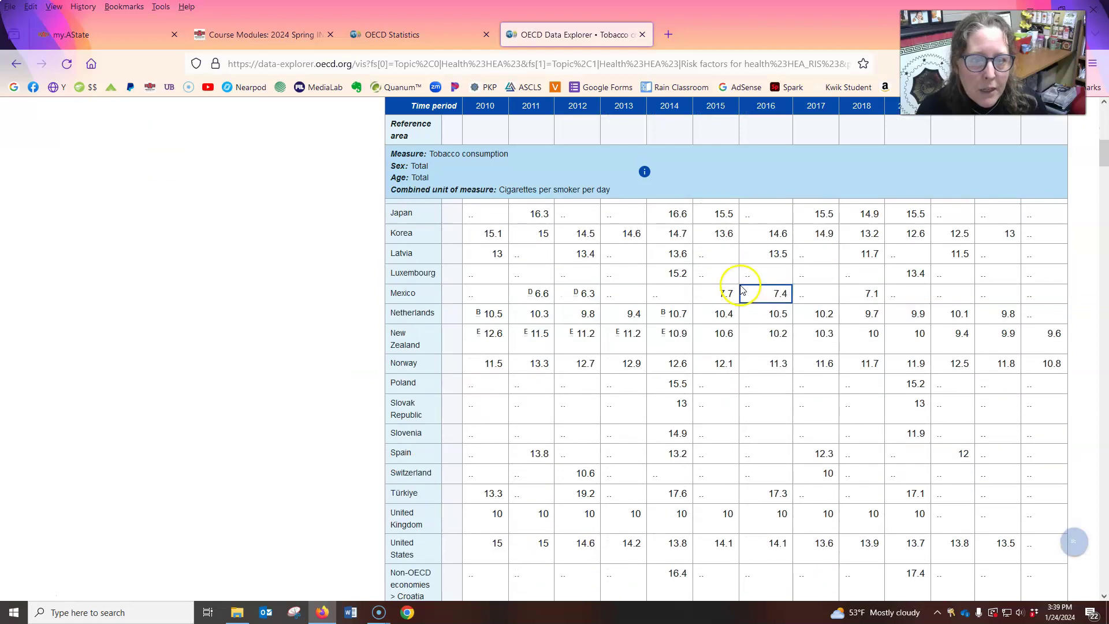
scroll(743, 291, down, 8)
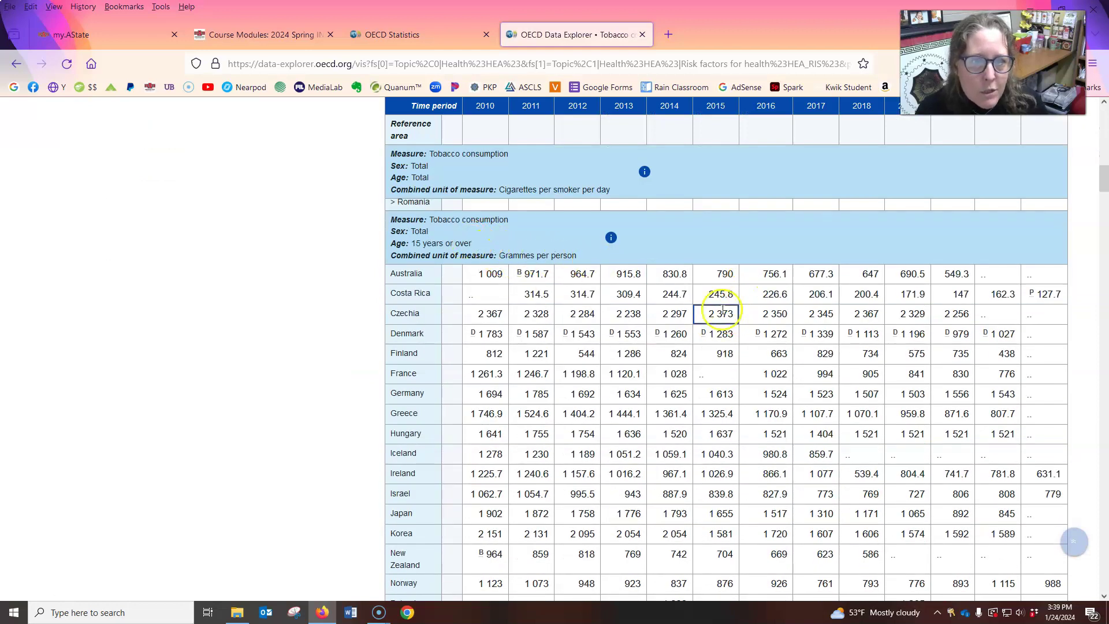
scroll(913, 352, down, 5)
scroll(914, 363, down, 1)
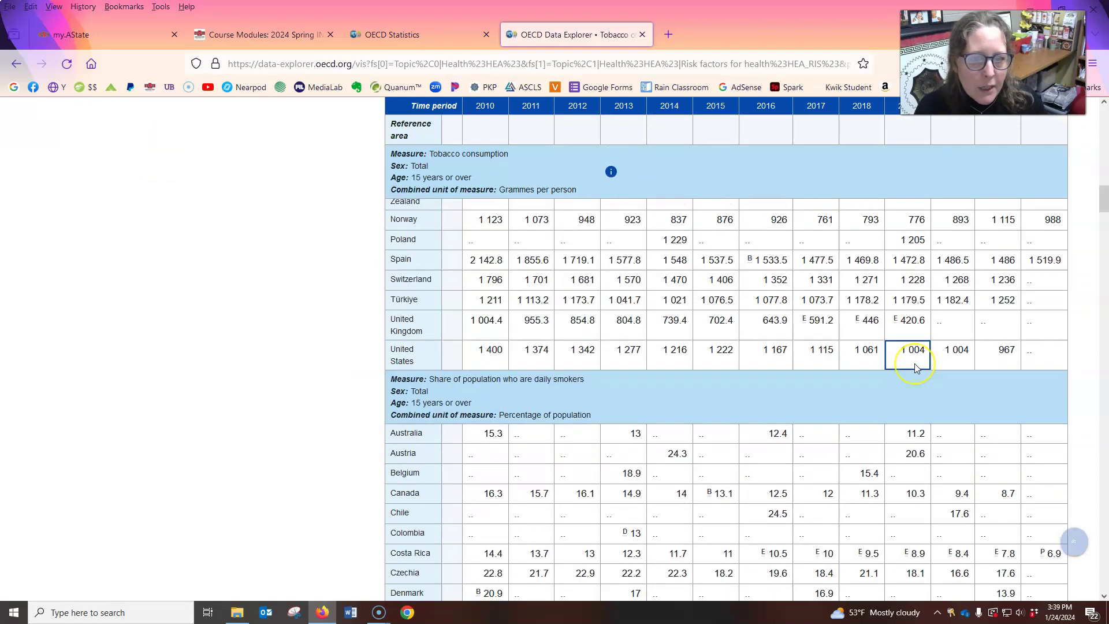
scroll(574, 329, down, 3)
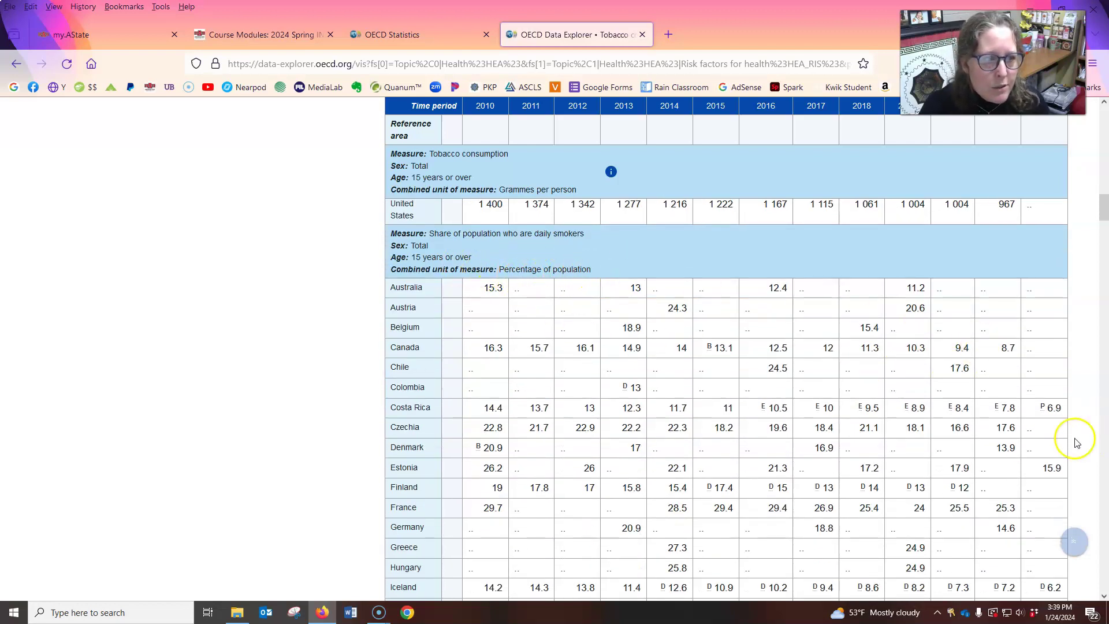
scroll(1031, 443, down, 12)
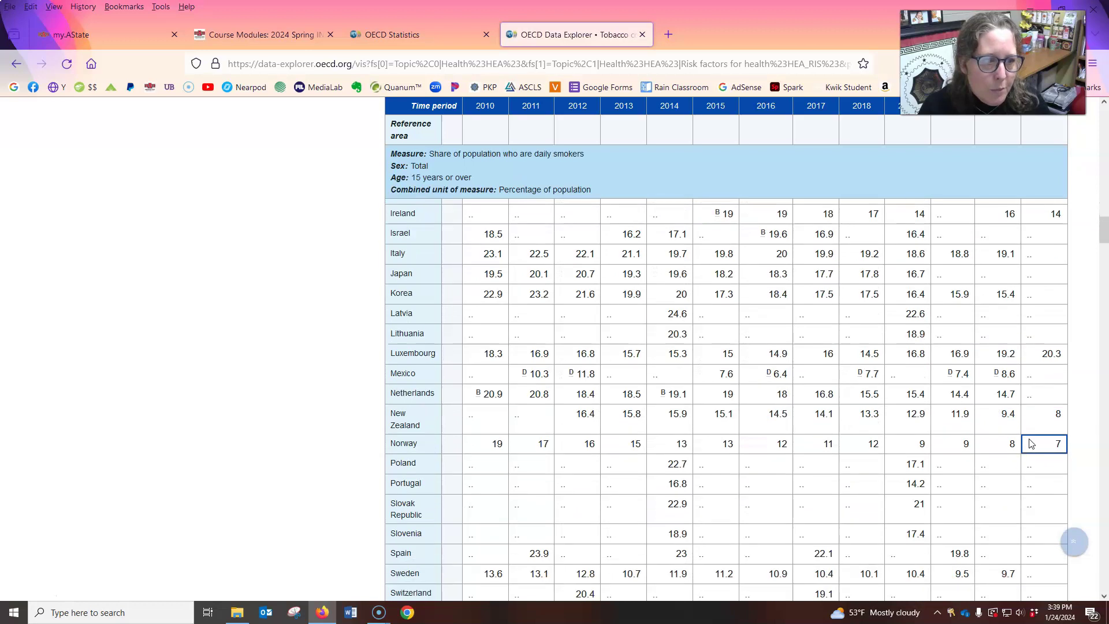
scroll(1032, 444, down, 2)
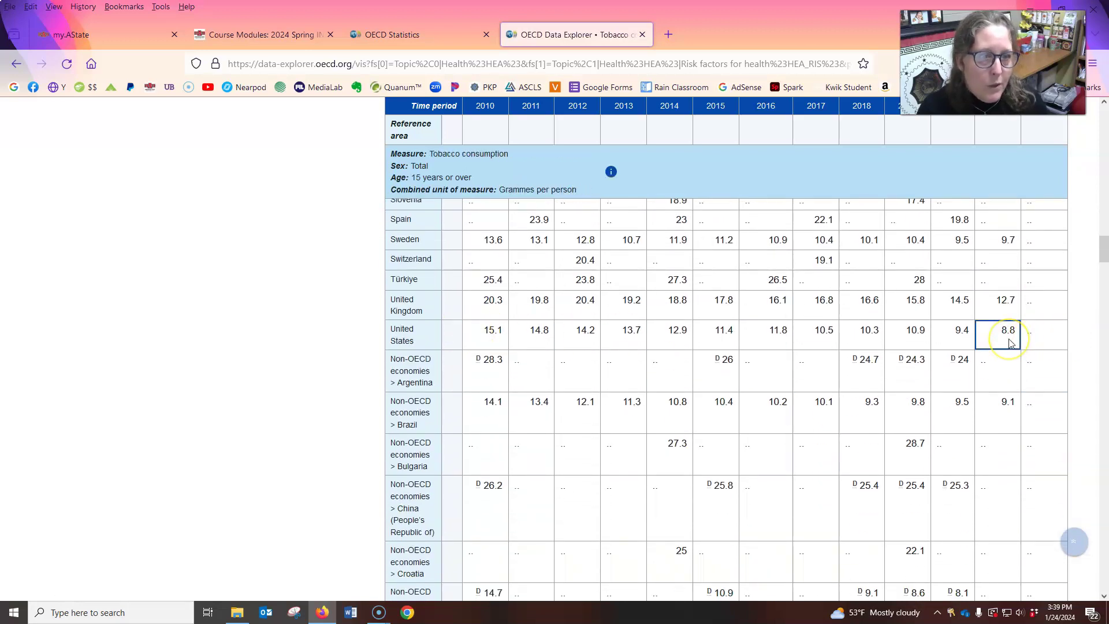
scroll(1010, 343, up, 2)
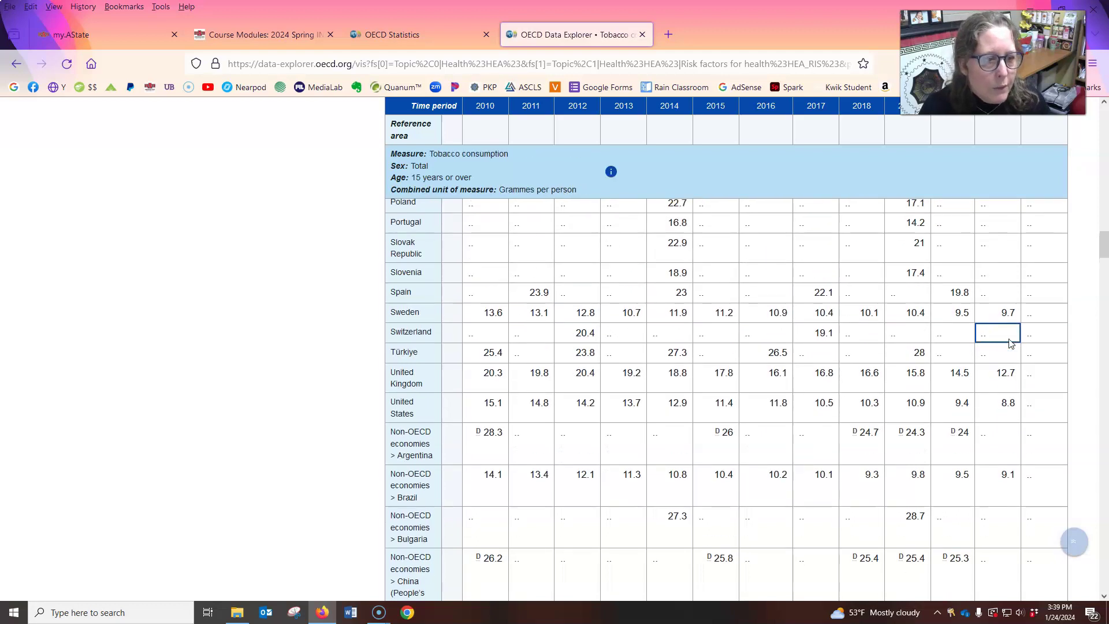
click(777, 415)
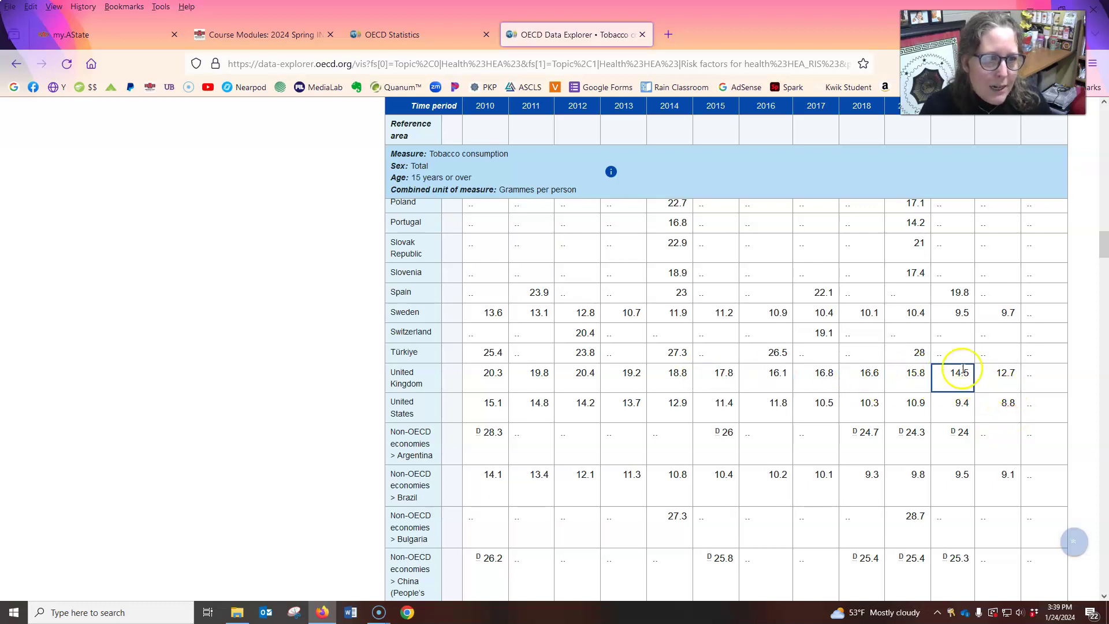
scroll(1005, 372, up, 3)
scroll(1005, 372, up, 1)
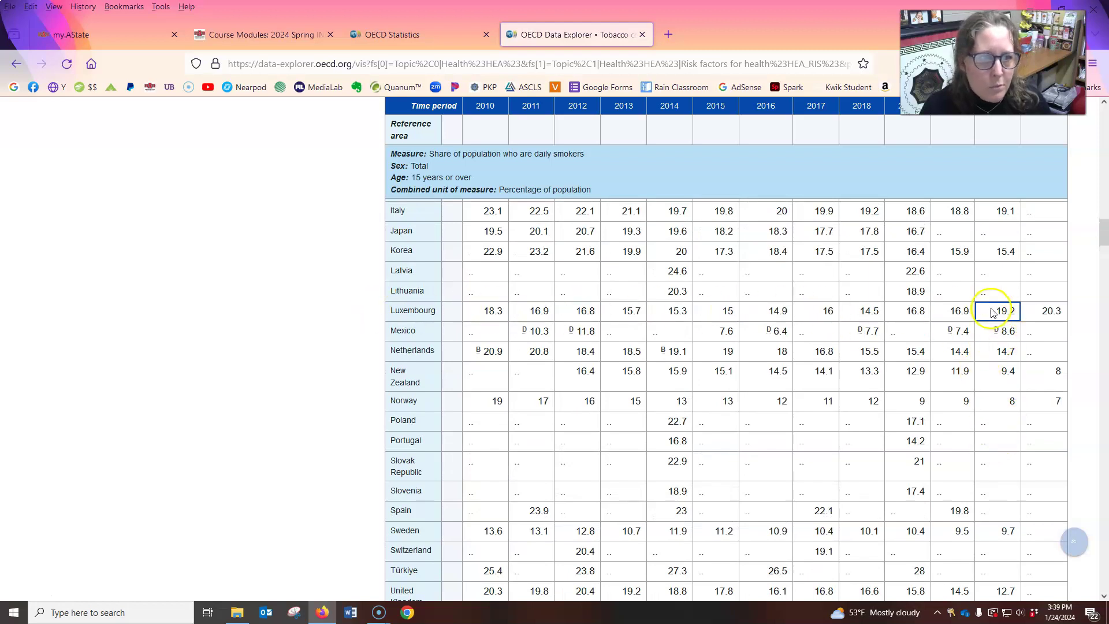
scroll(1017, 328, up, 3)
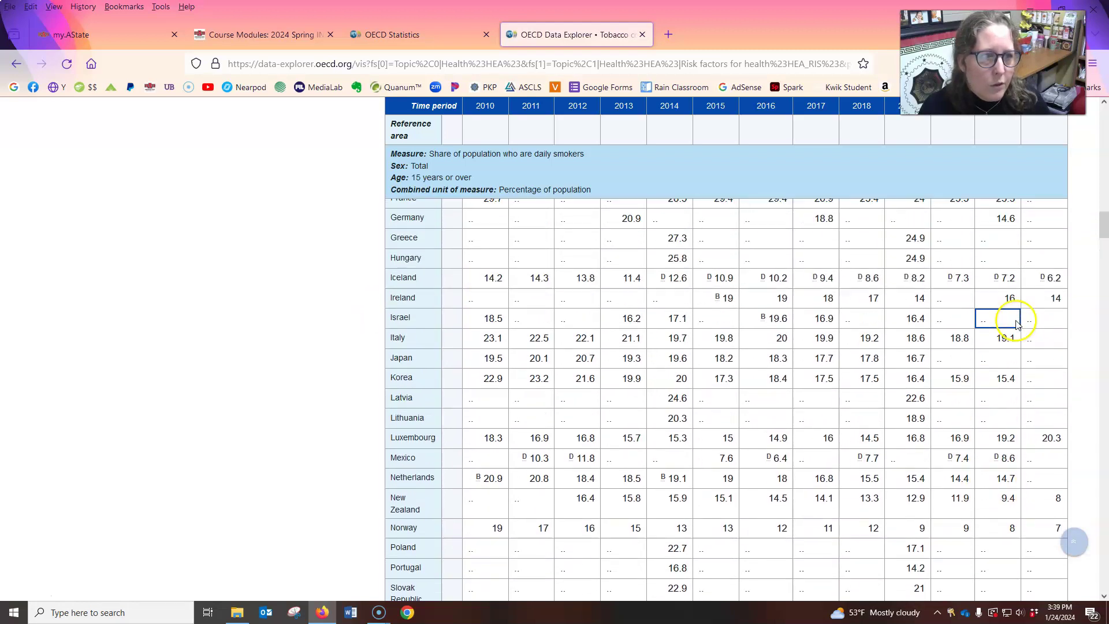
scroll(986, 374, up, 15)
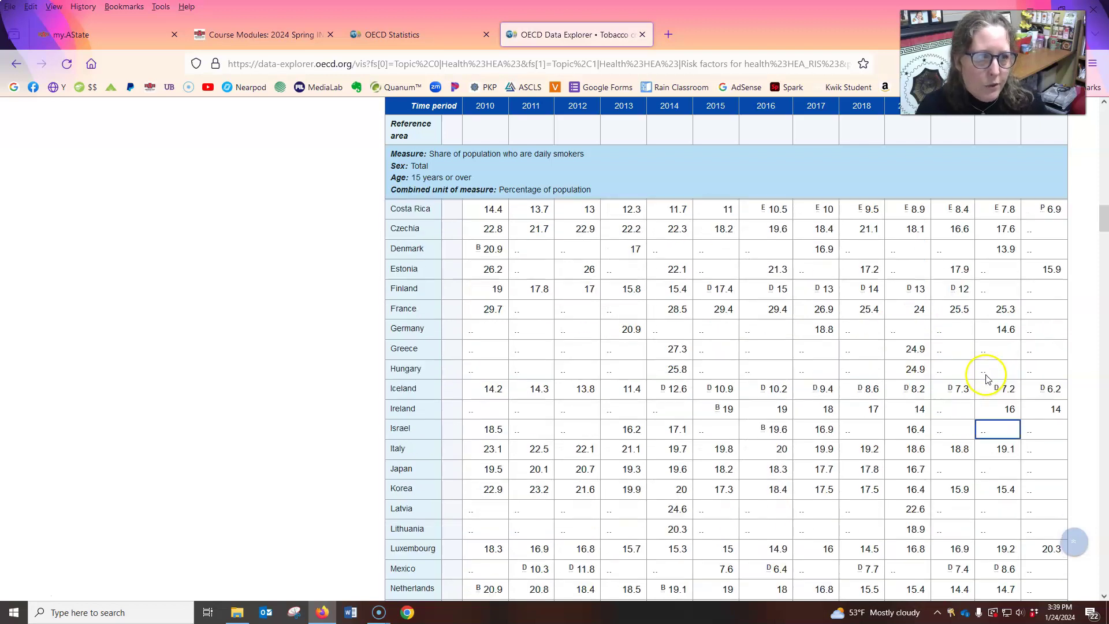
scroll(180, 345, up, 15)
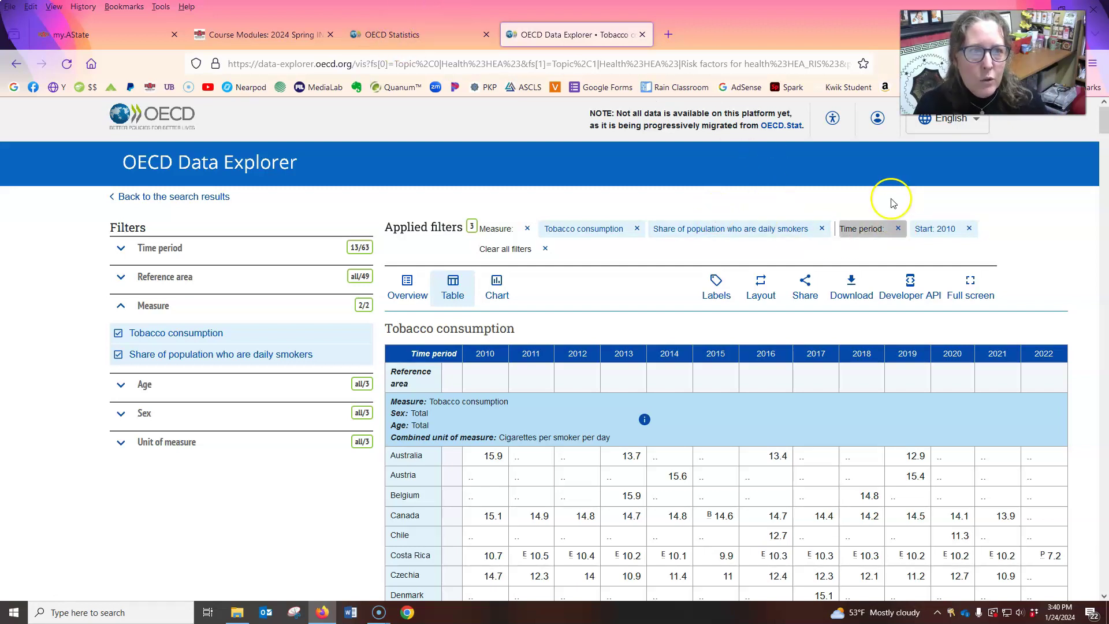
Step: On OECD.Stat, expand Health to list Healthcare Utilisation and Health expenditure and financing datasets
click(402, 32)
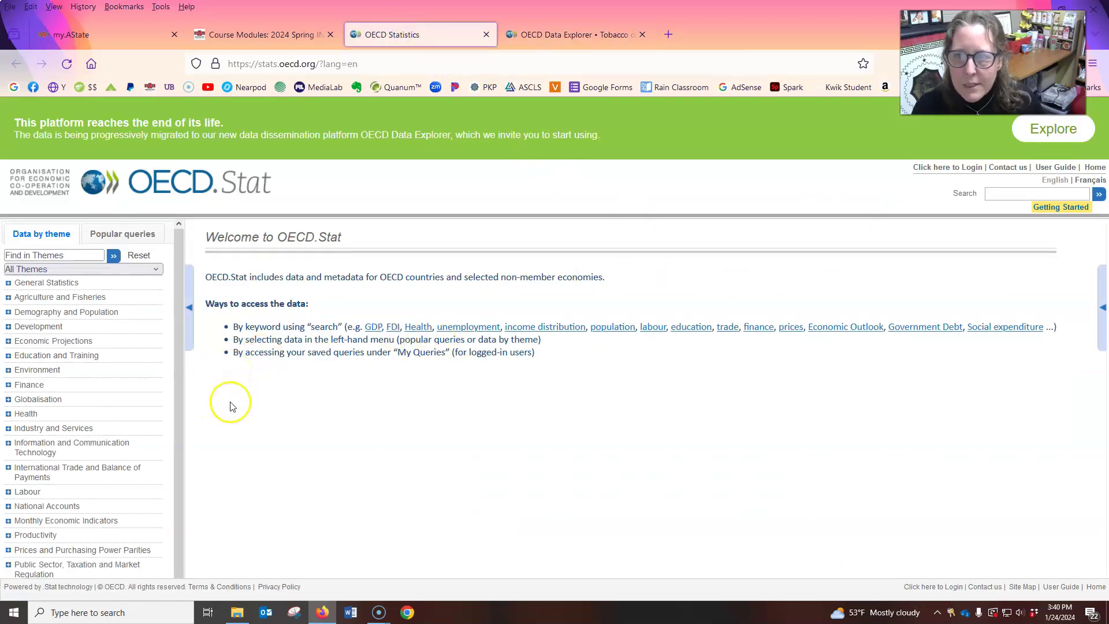
click(8, 414)
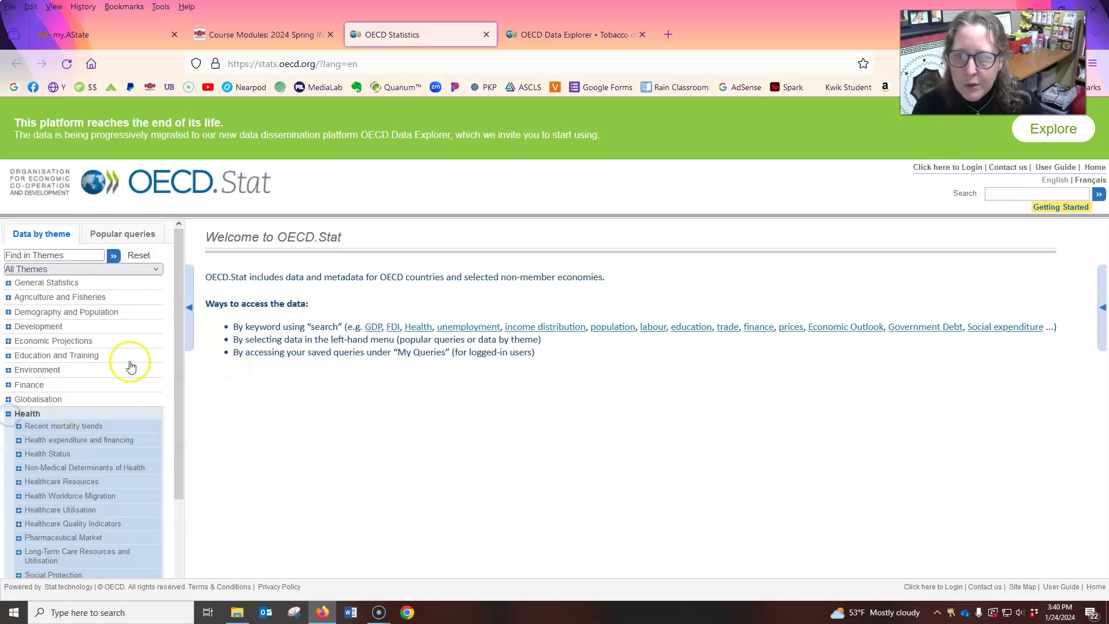
scroll(130, 366, down, 5)
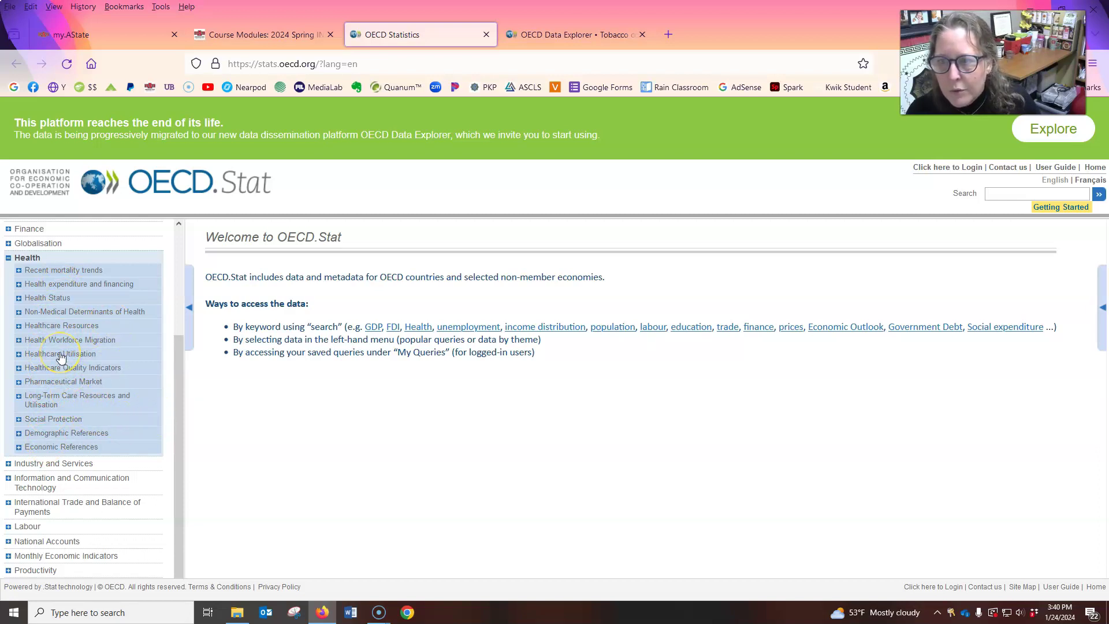
click(61, 355)
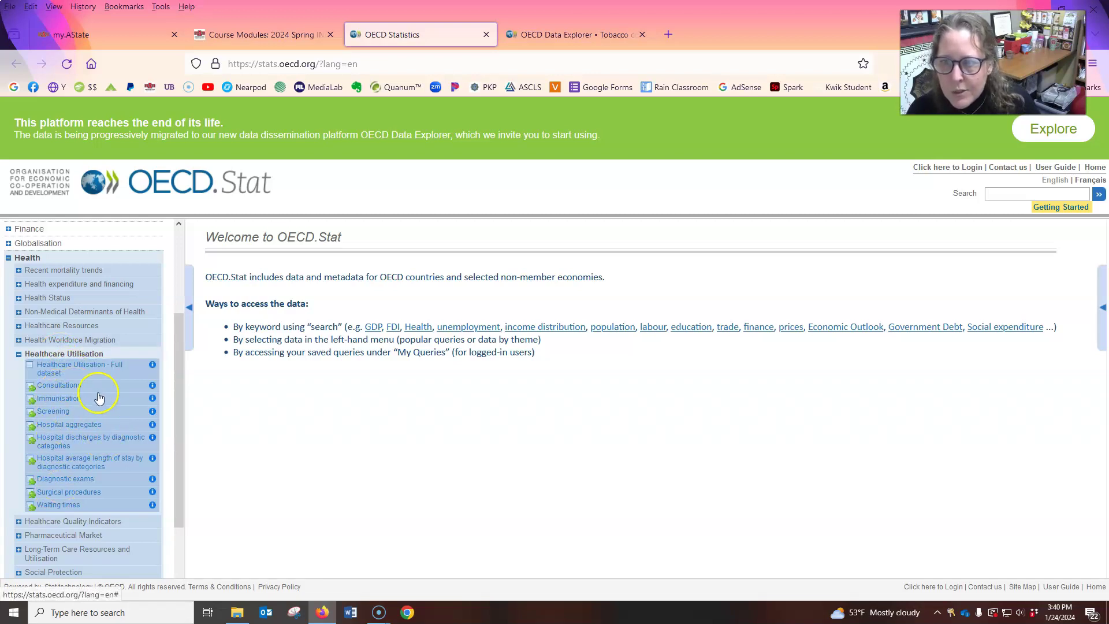
click(19, 285)
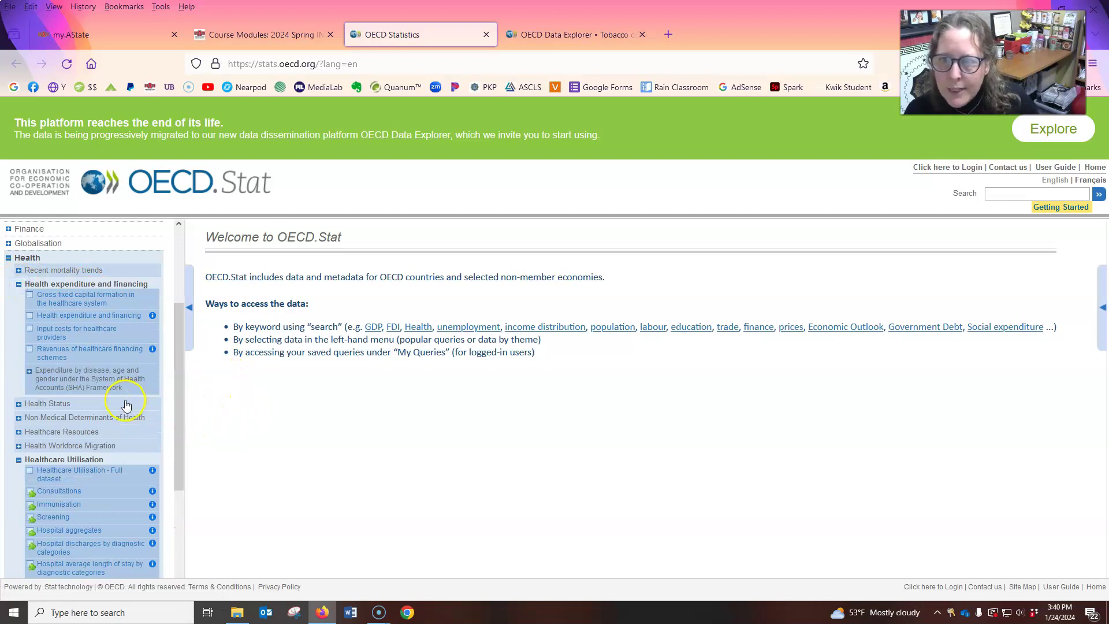
Step: Open the Health expenditure and financing dataset and set the measure to Per capita, current prices
click(104, 315)
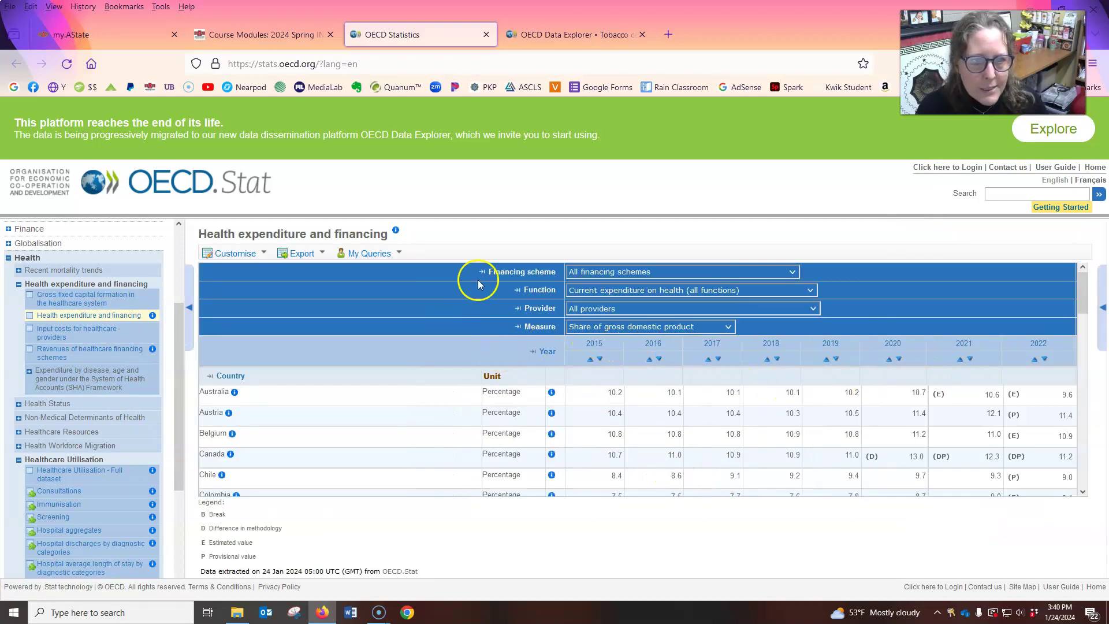
click(596, 273)
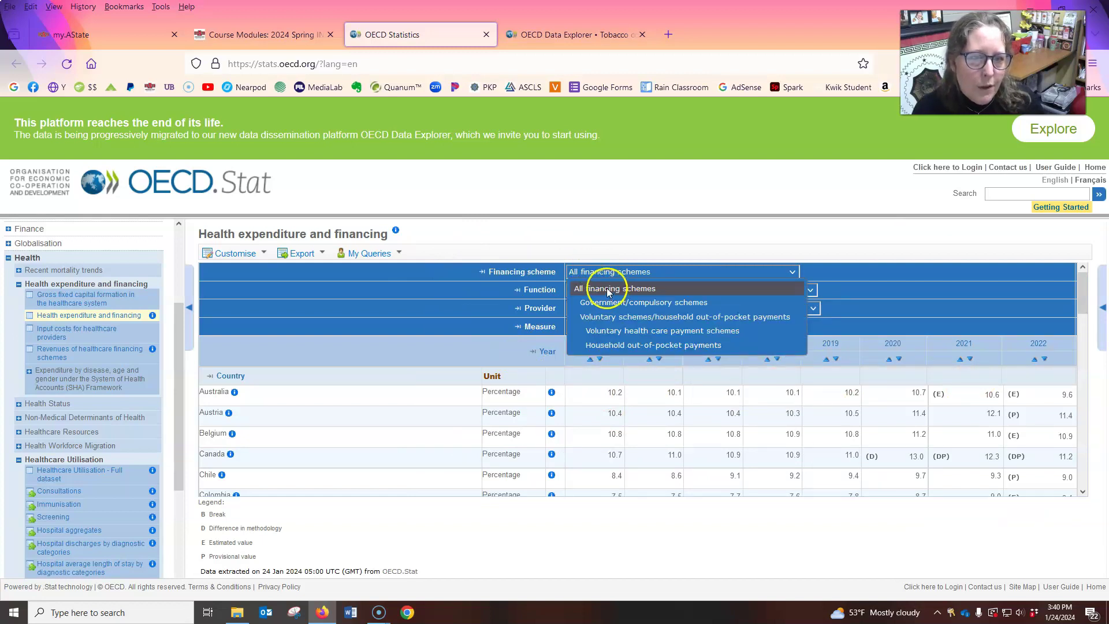
click(603, 287)
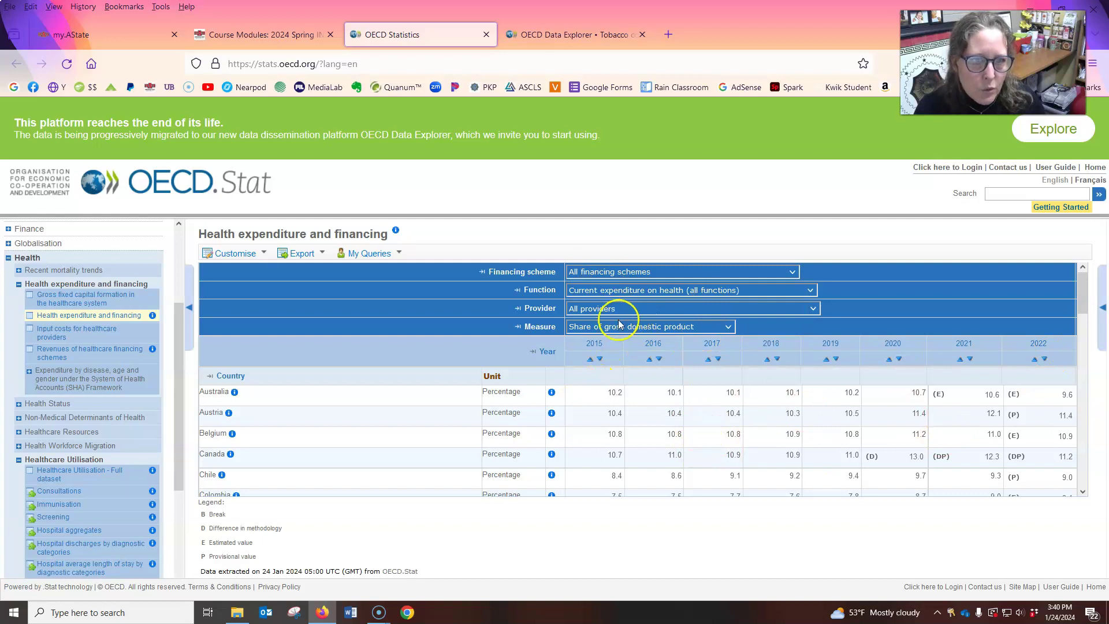
click(688, 328)
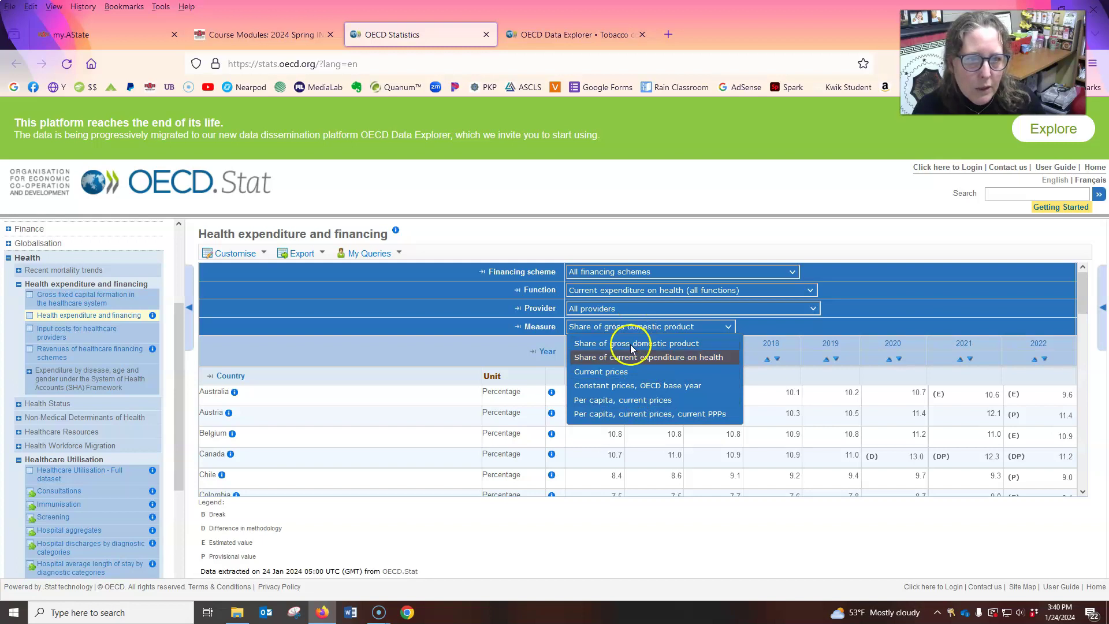
click(612, 400)
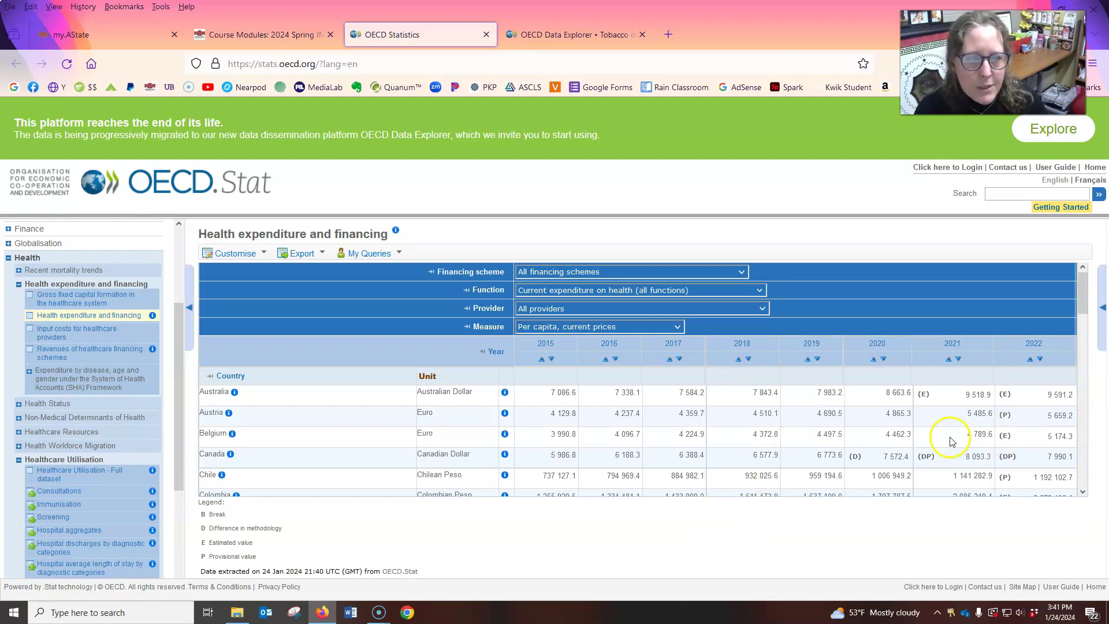
Step: Filter the financing scheme to Household out-of-pocket payments and review per-capita figures like Austria's 2018 value
drag(1083, 292, 1074, 269)
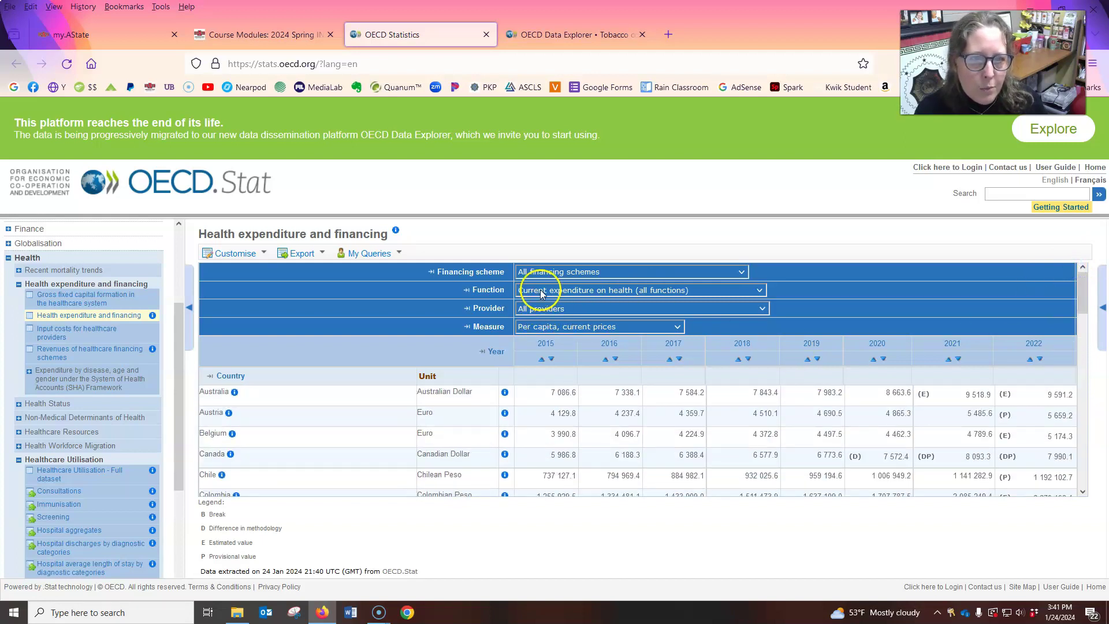
click(582, 273)
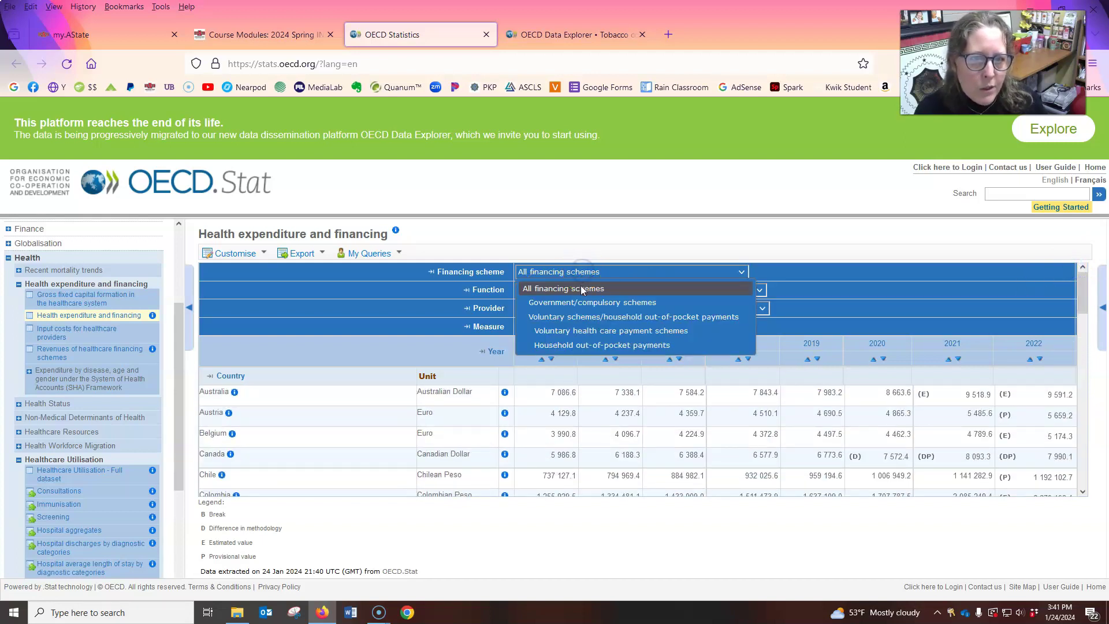
click(574, 304)
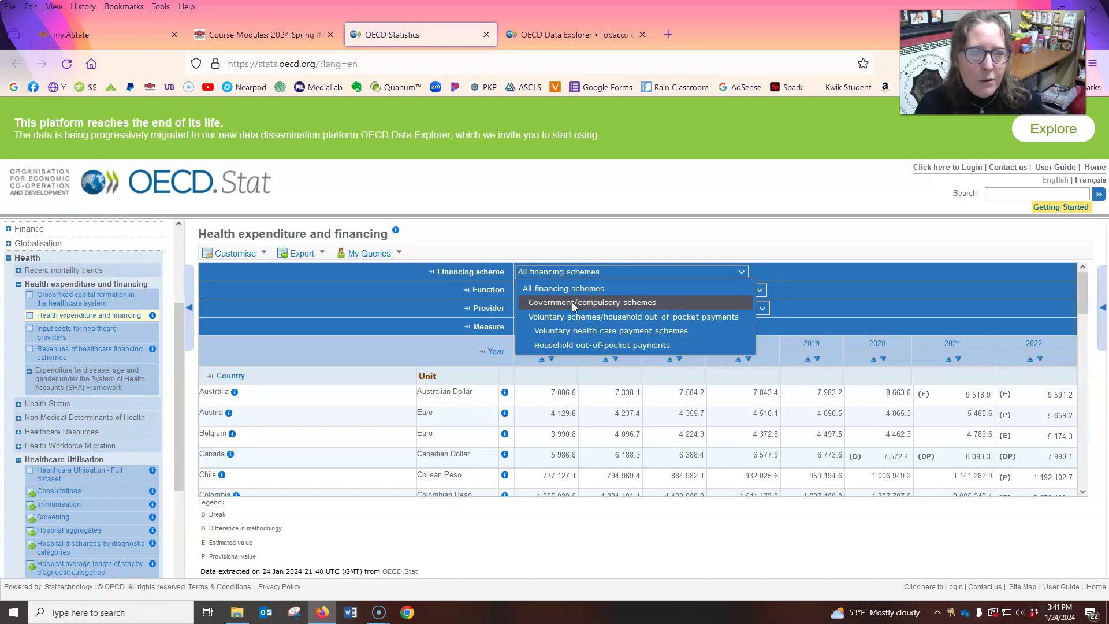
click(576, 319)
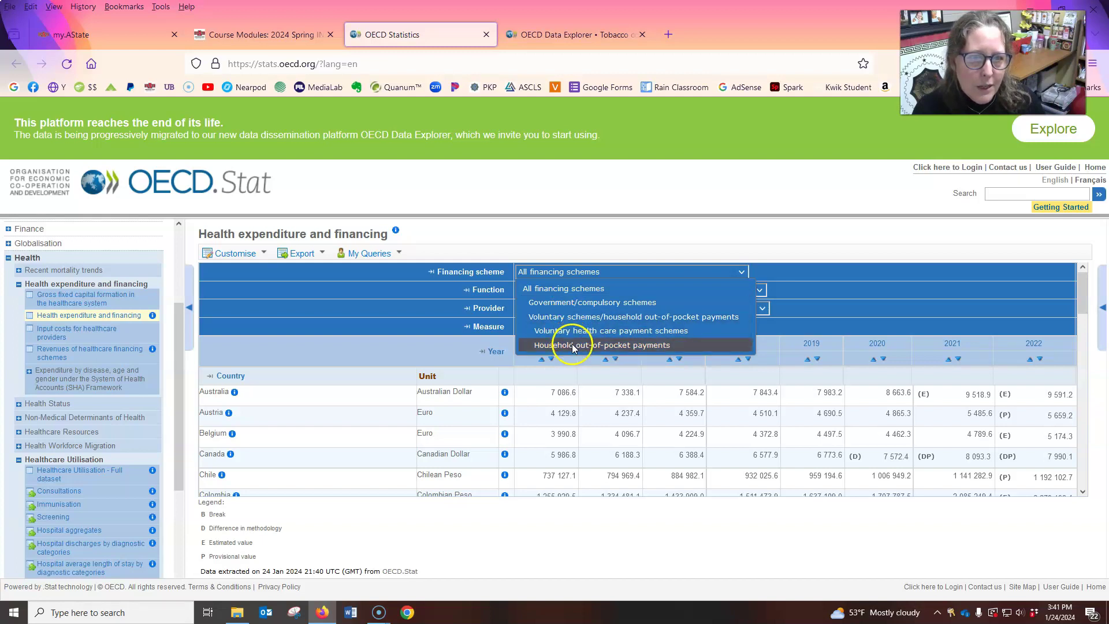
click(635, 347)
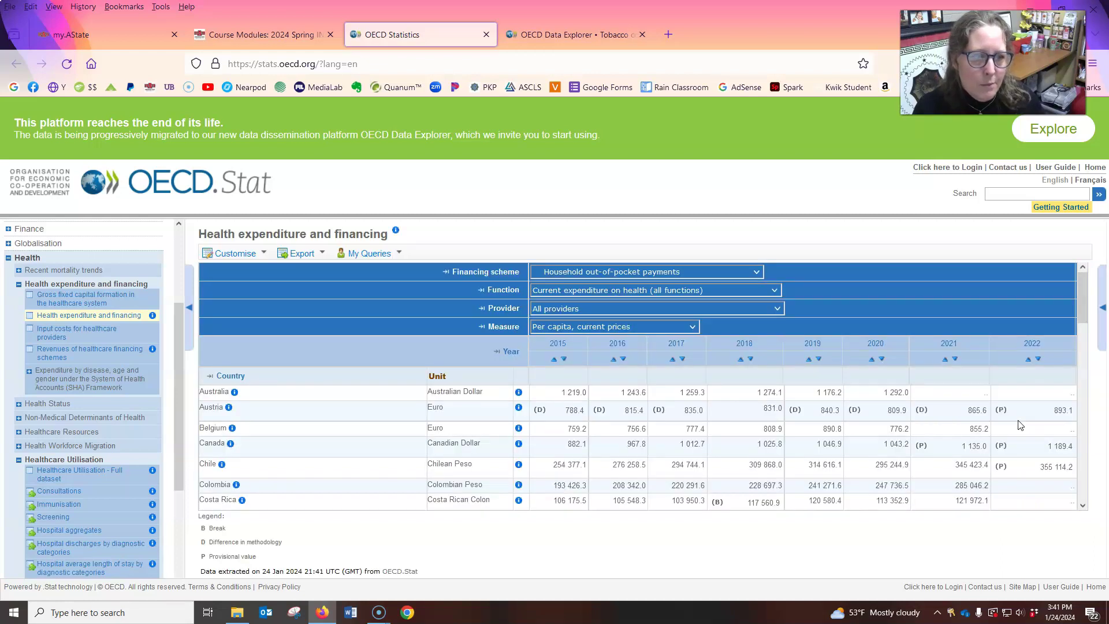
click(767, 421)
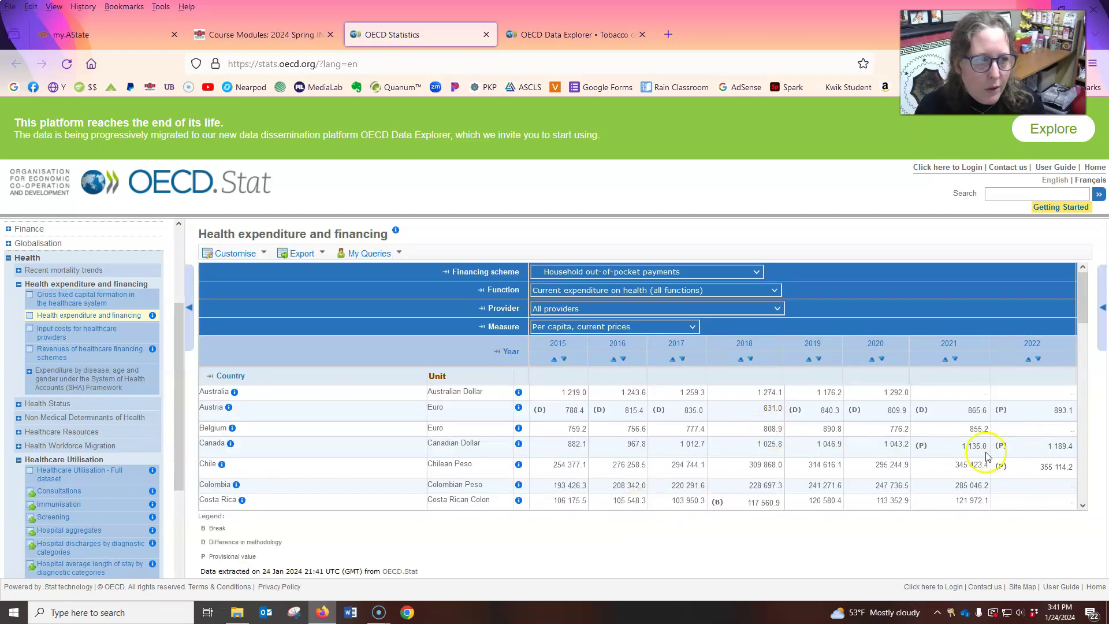
drag(1081, 312, 1089, 456)
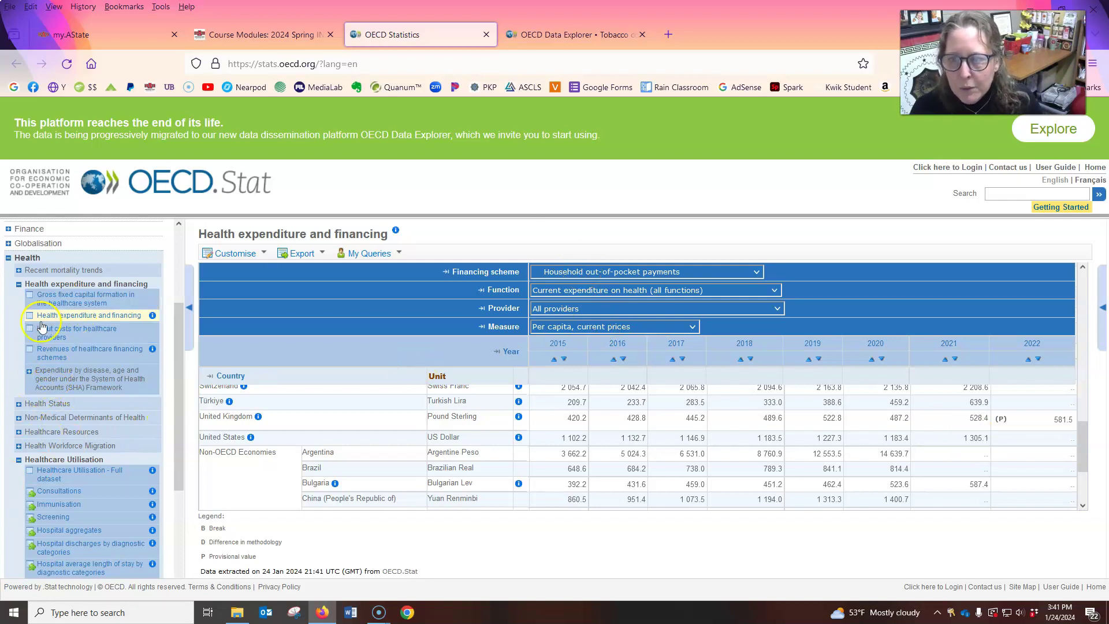
scroll(63, 486, down, 4)
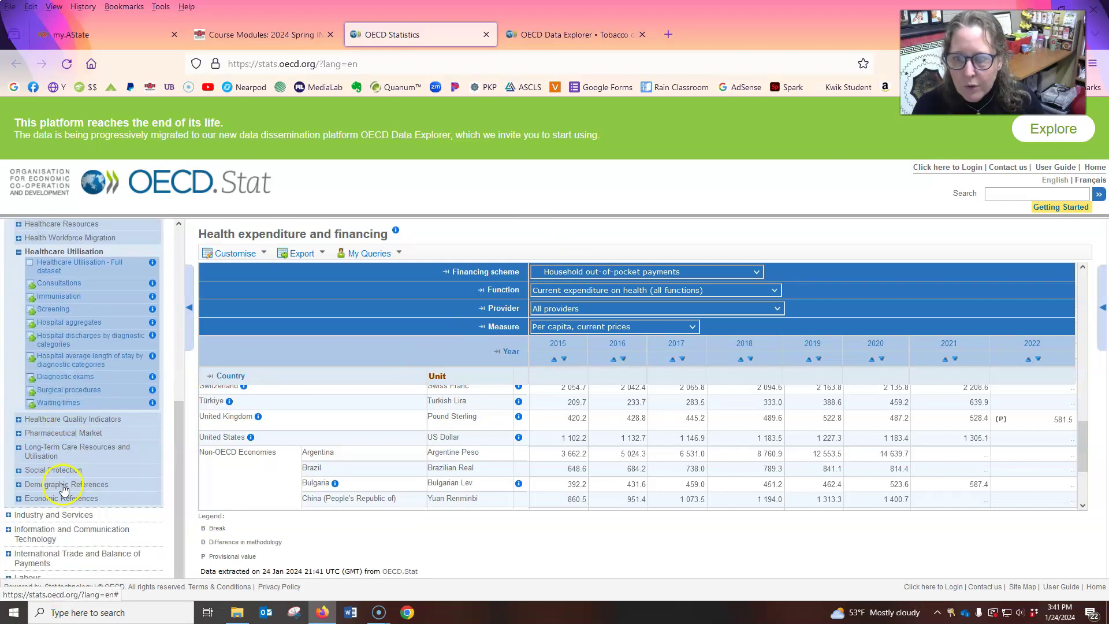
scroll(86, 384, up, 2)
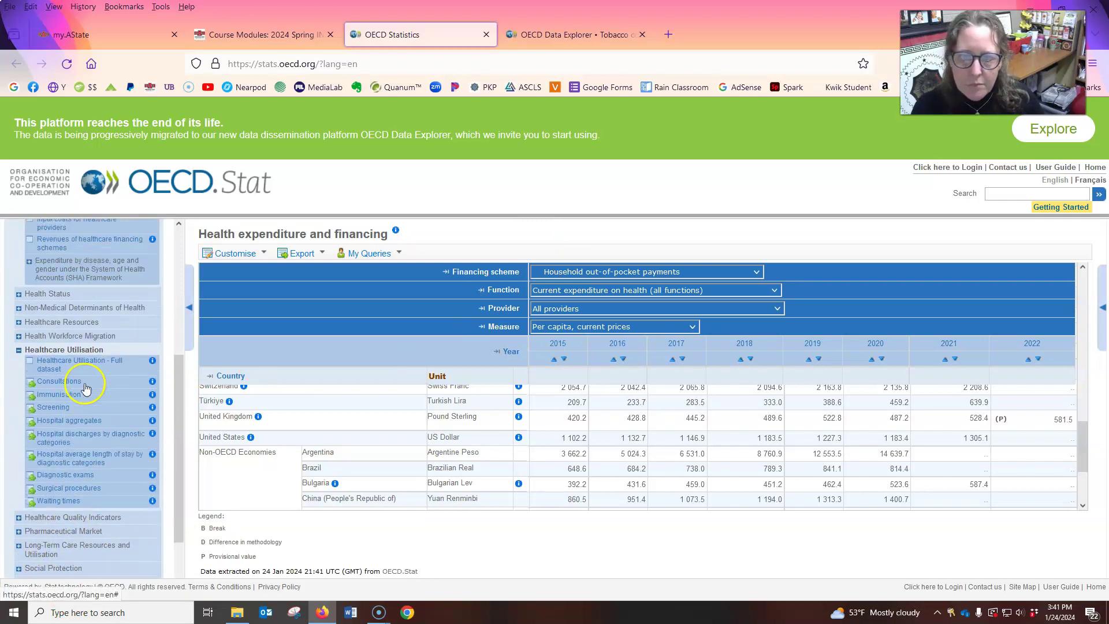
scroll(86, 384, up, 2)
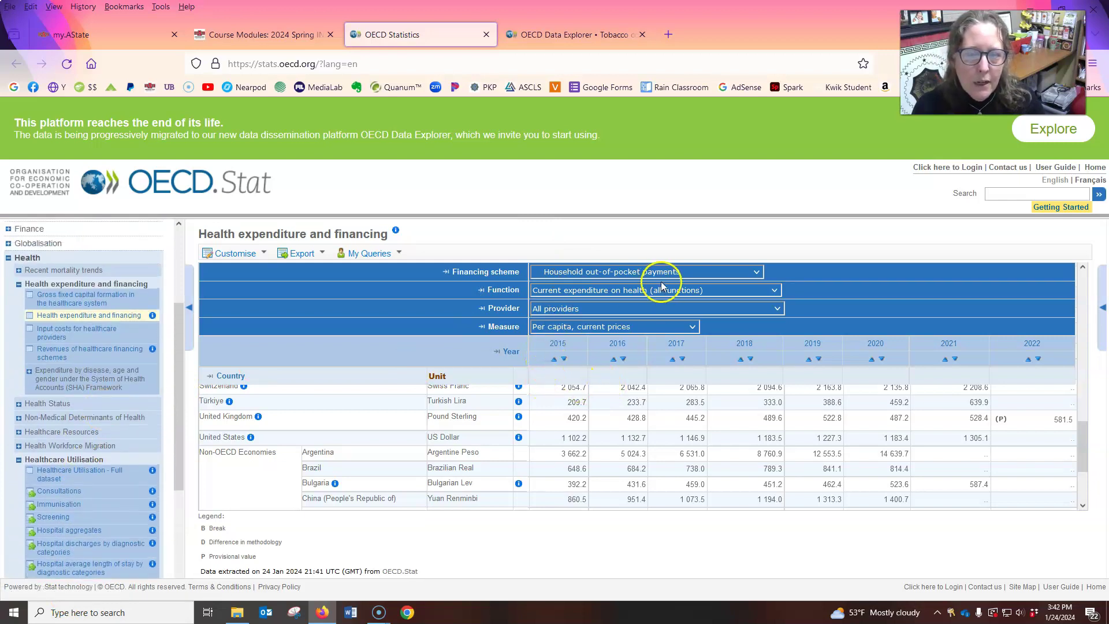